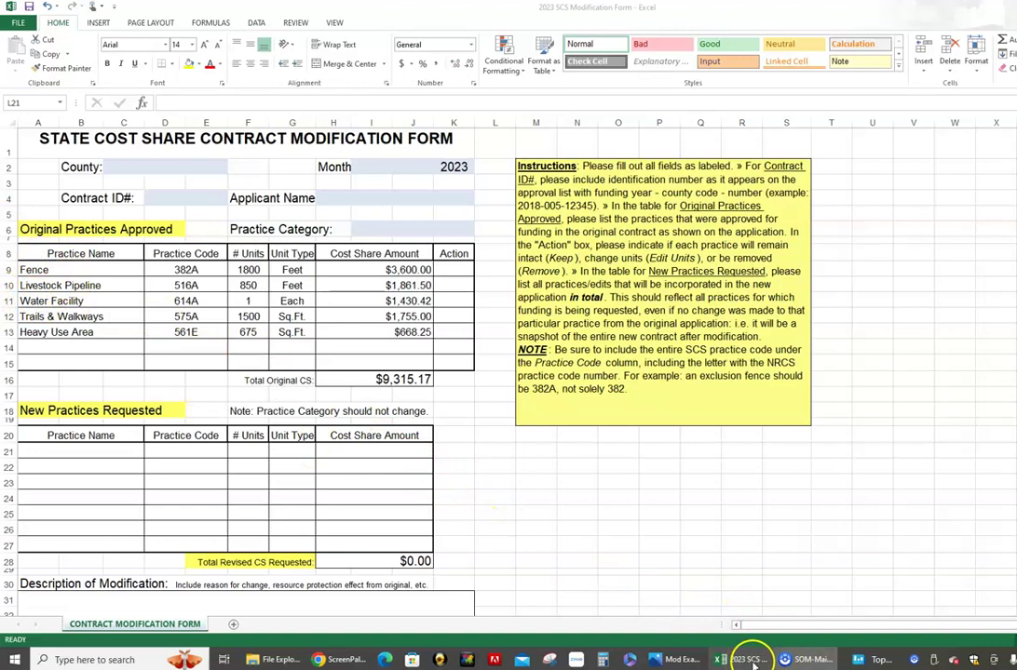
Bring up the Mod Example.PNG image listing the original practices, units and cost share amounts.
click(683, 661)
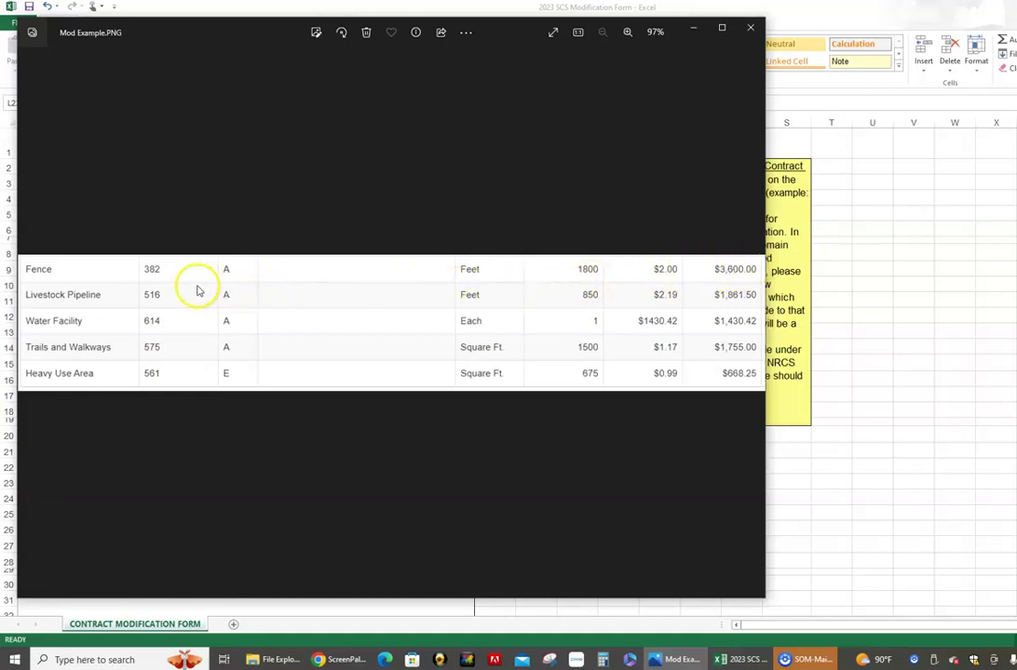
Minimize the Photos image so the Excel contract modification form is visible again.
click(692, 29)
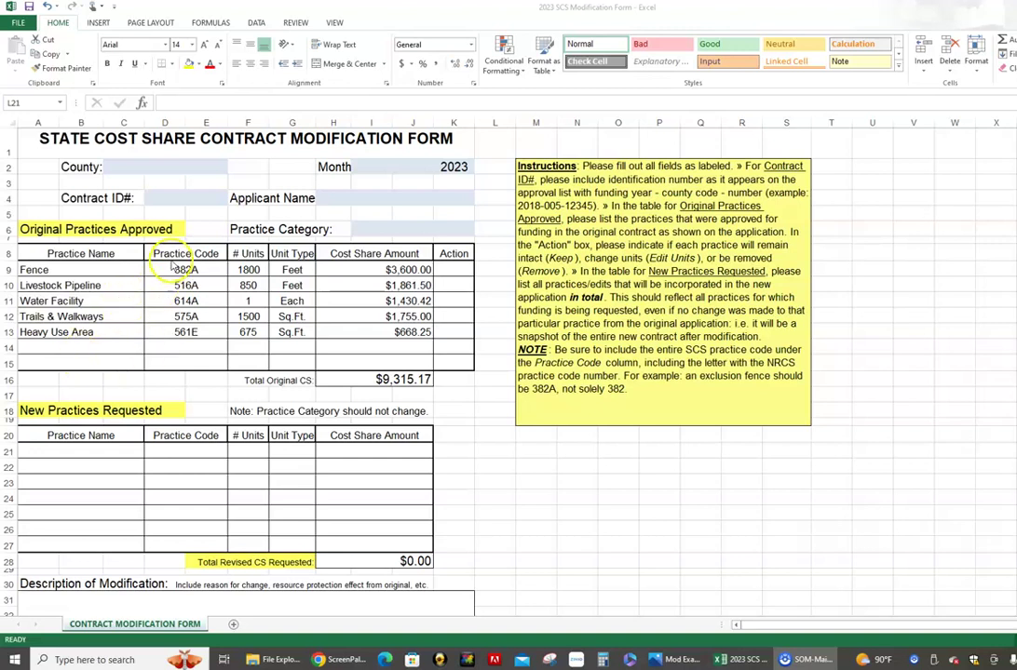
click(162, 174)
click(149, 166)
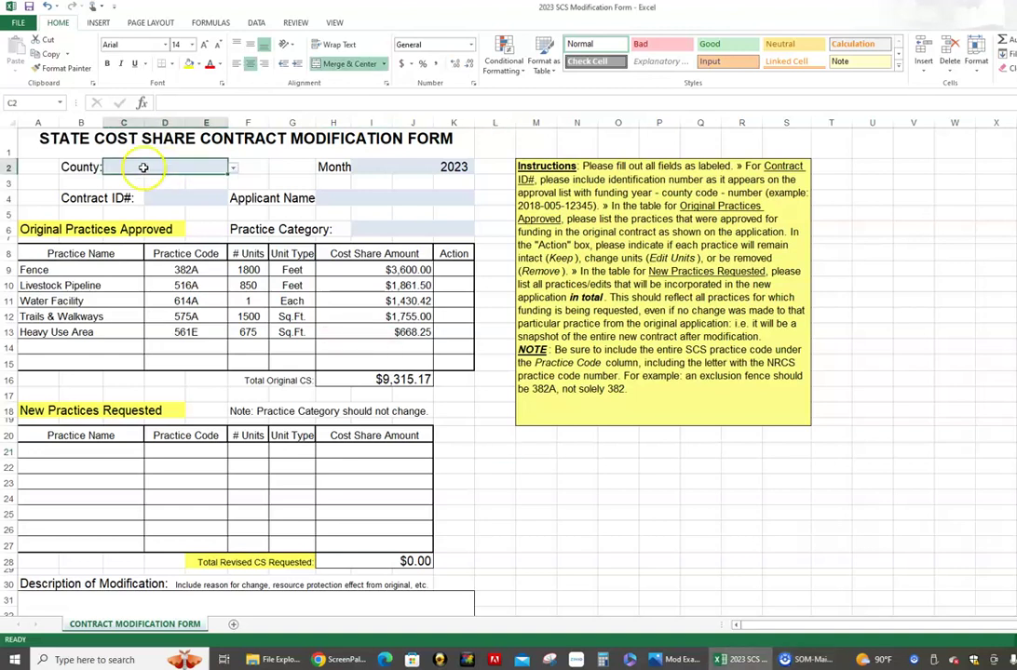
click(236, 171)
click(236, 171)
click(393, 228)
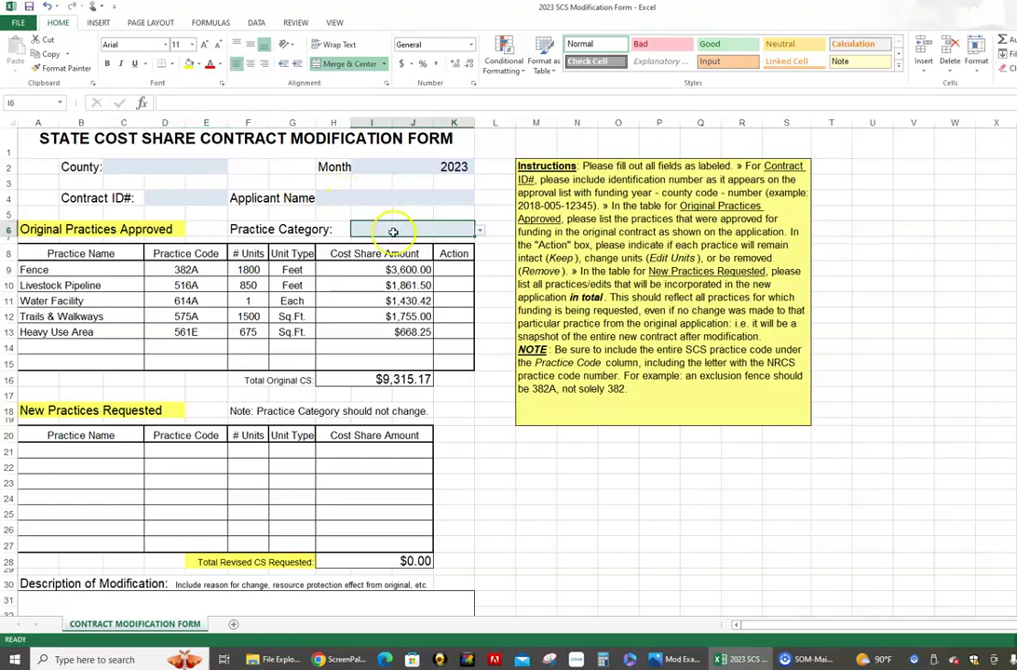
click(480, 230)
click(409, 170)
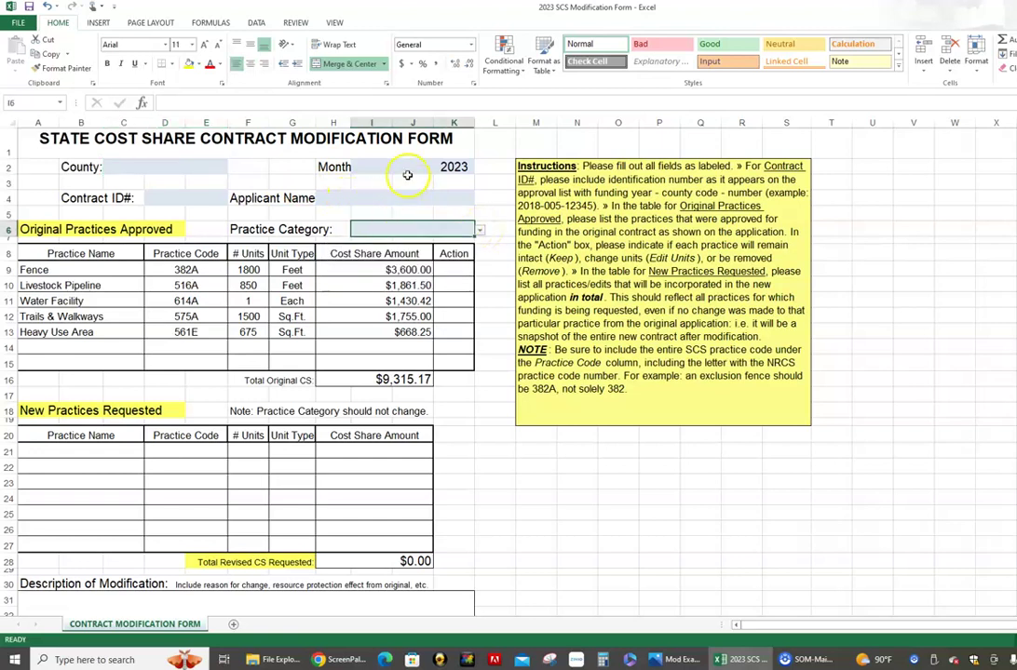
click(408, 170)
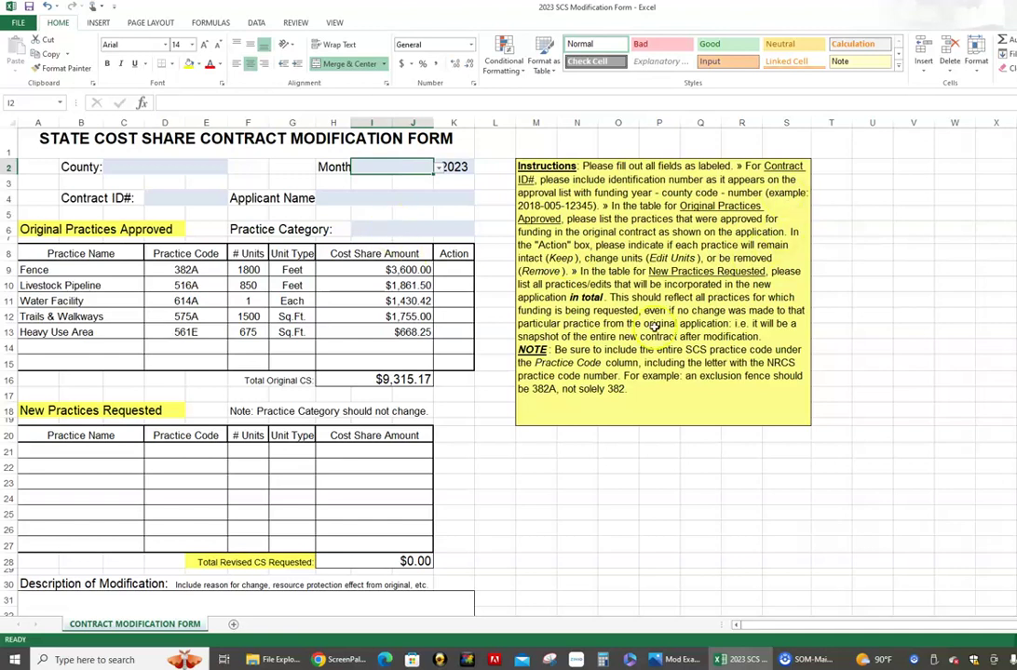
click(370, 189)
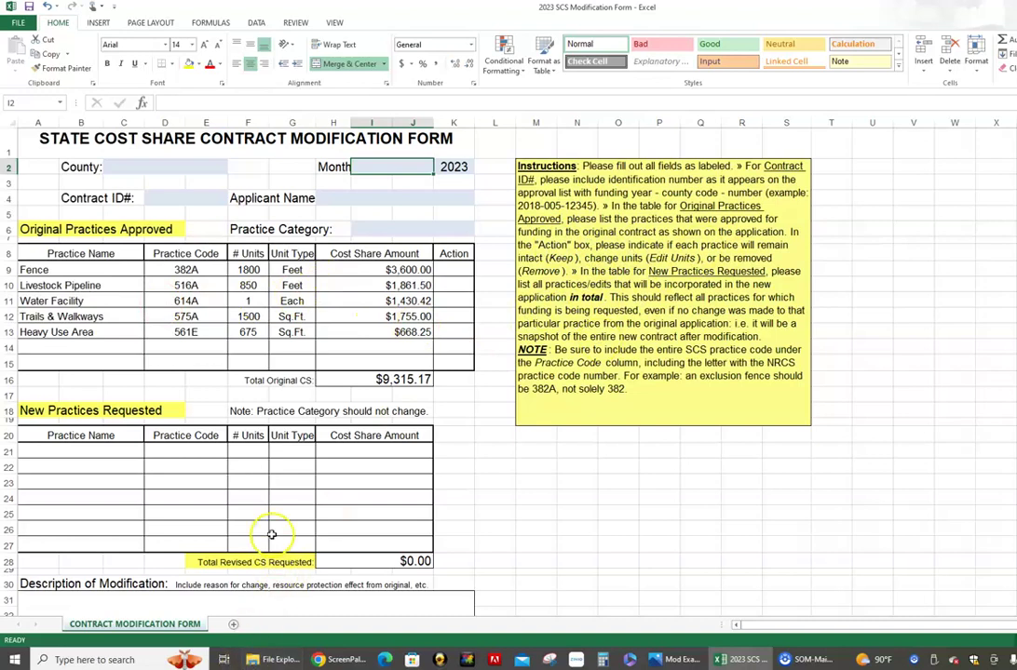
scroll(270, 535, down, 7)
scroll(240, 450, up, 5)
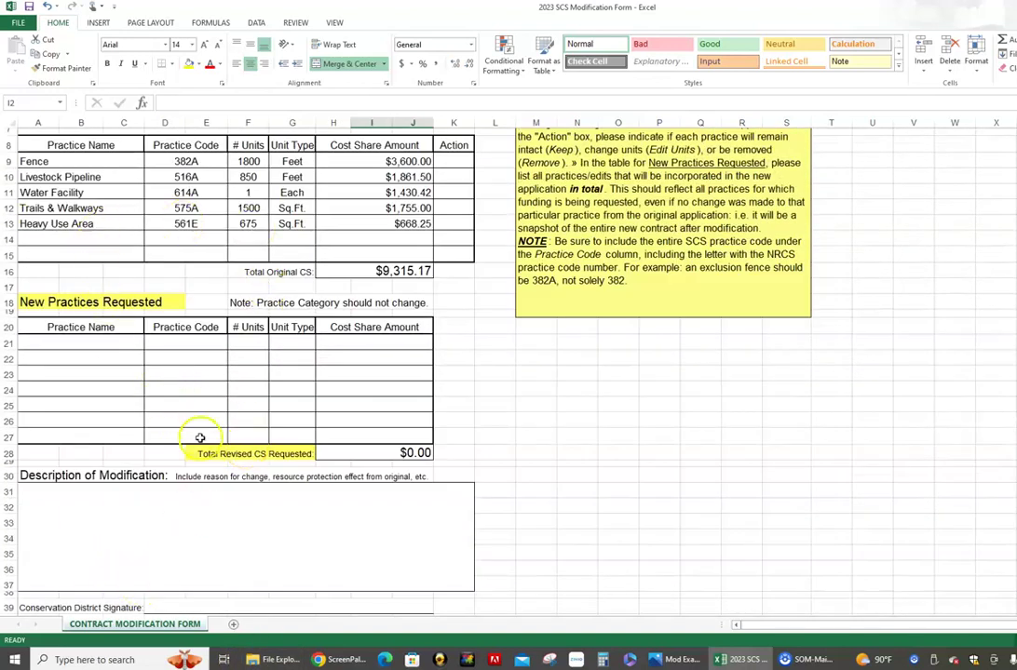
scroll(199, 457, down, 2)
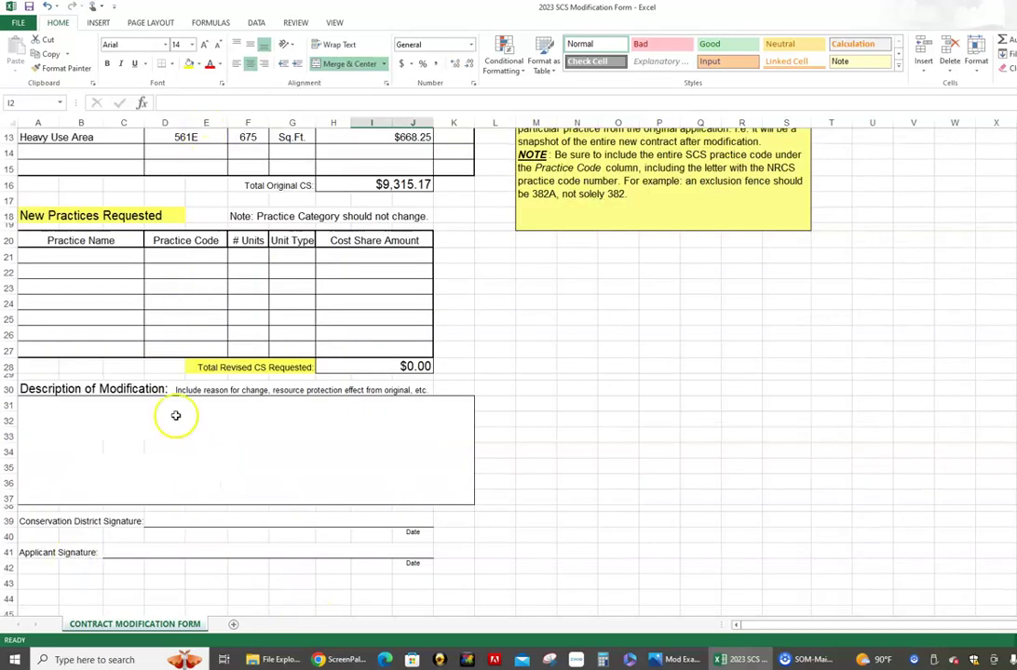
scroll(107, 265, up, 3)
scroll(110, 274, down, 5)
scroll(111, 280, up, 1)
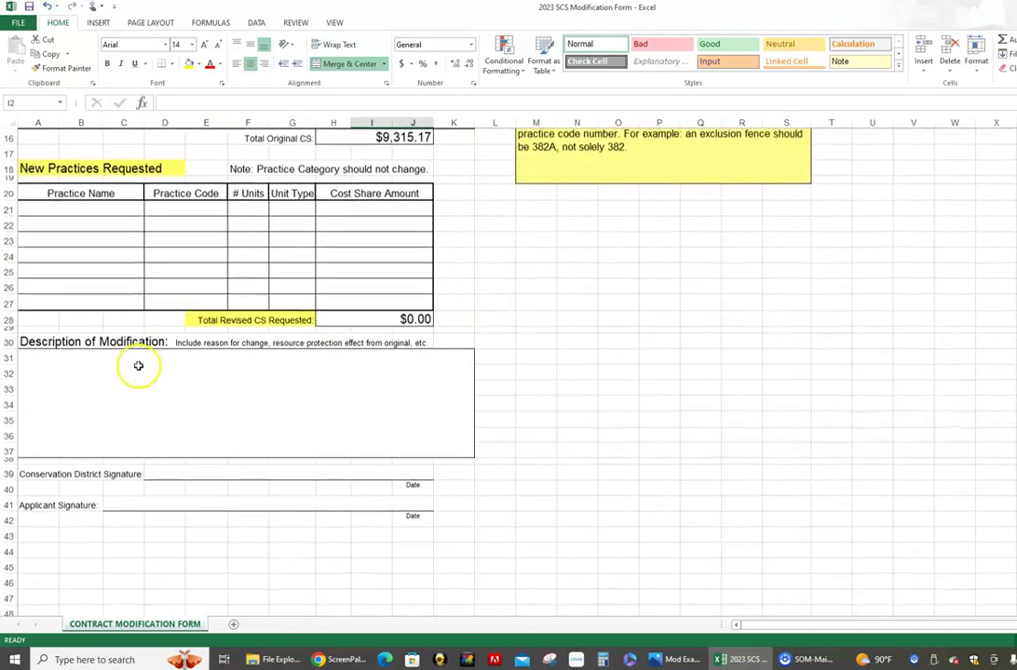
scroll(410, 471, down, 3)
scroll(424, 466, up, 6)
scroll(438, 464, up, 3)
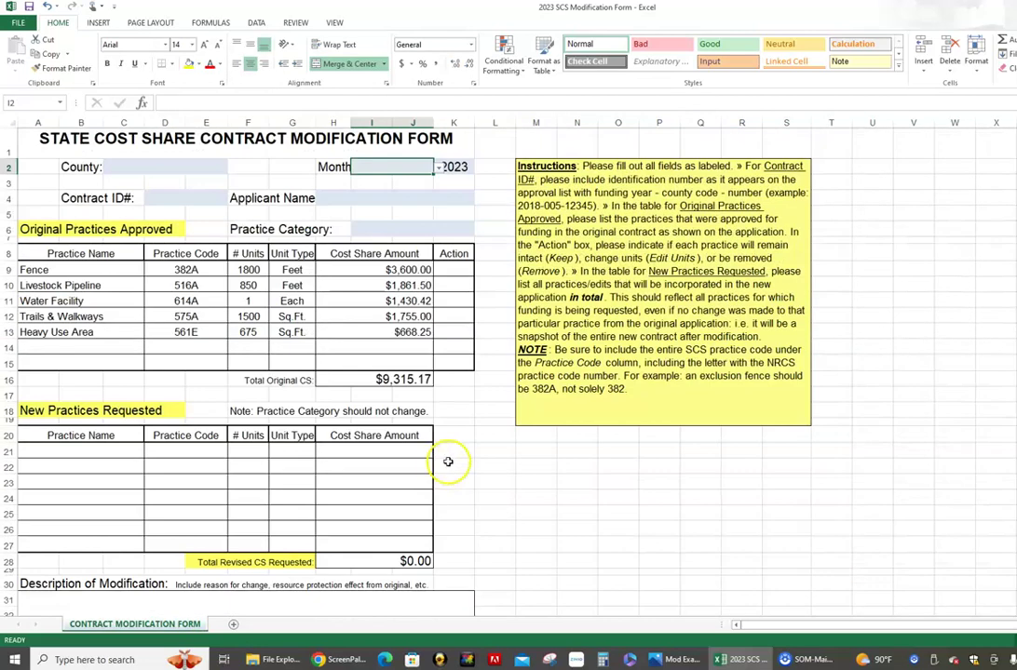
scroll(272, 470, down, 1)
scroll(276, 470, up, 1)
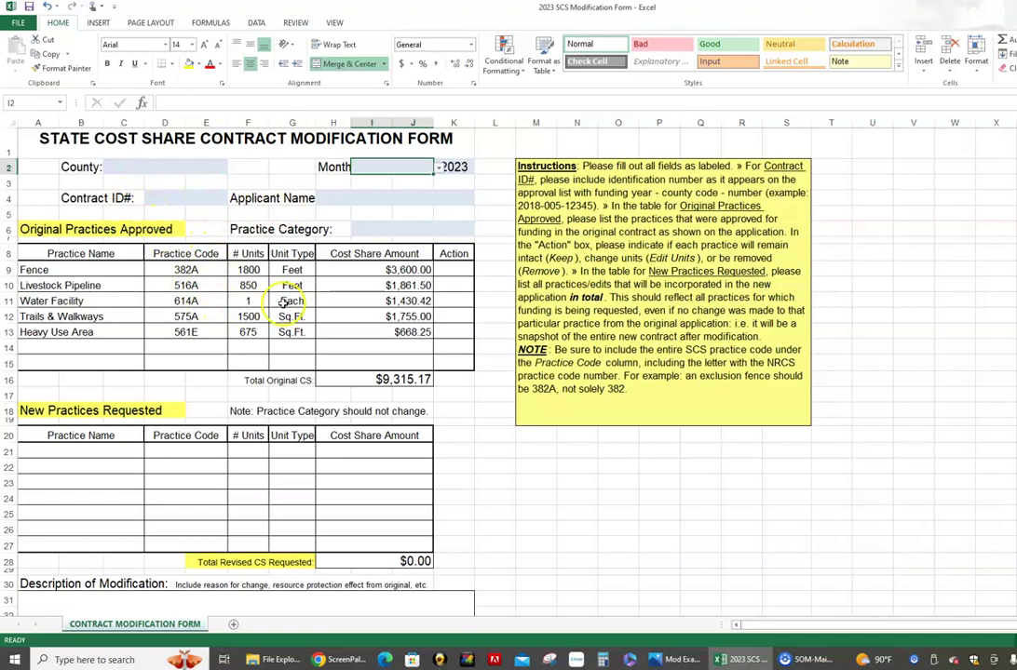
Choose Barren from the County dropdown in cell C2.
click(121, 166)
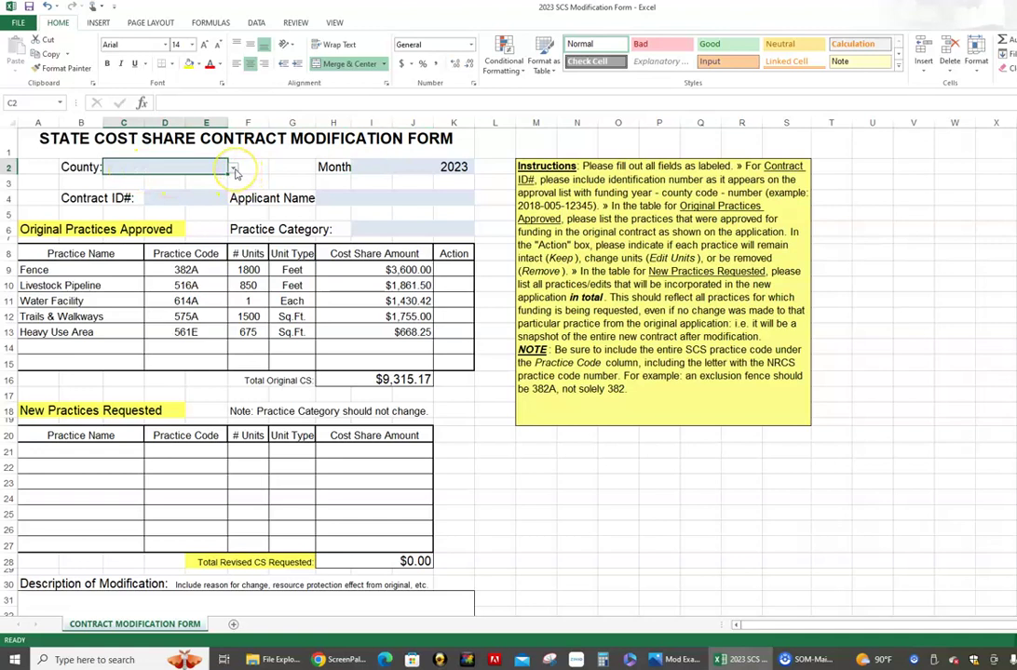
click(234, 170)
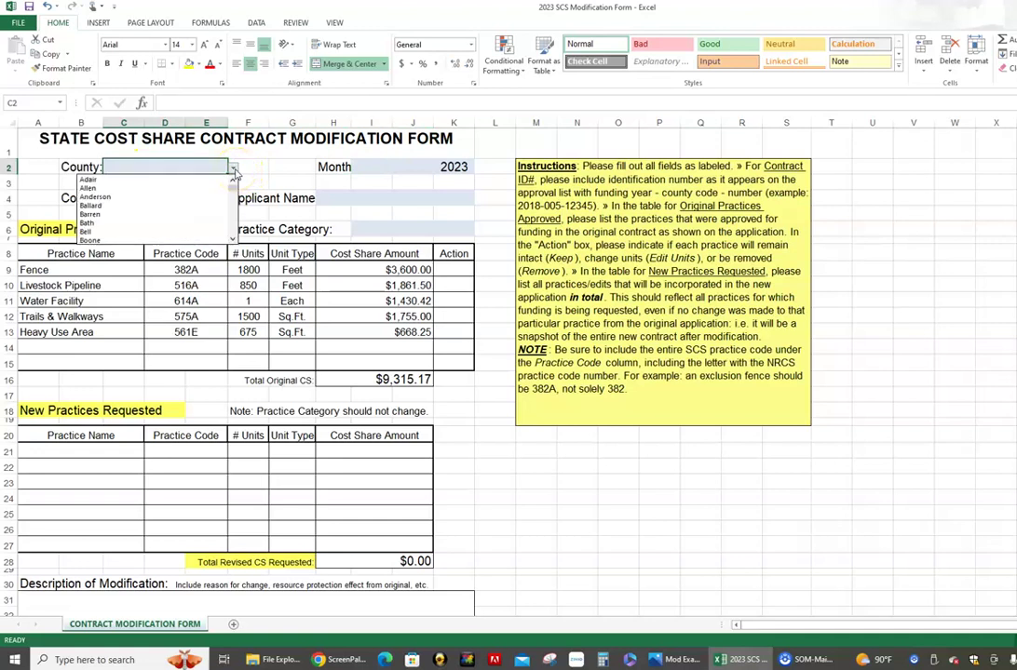
click(106, 215)
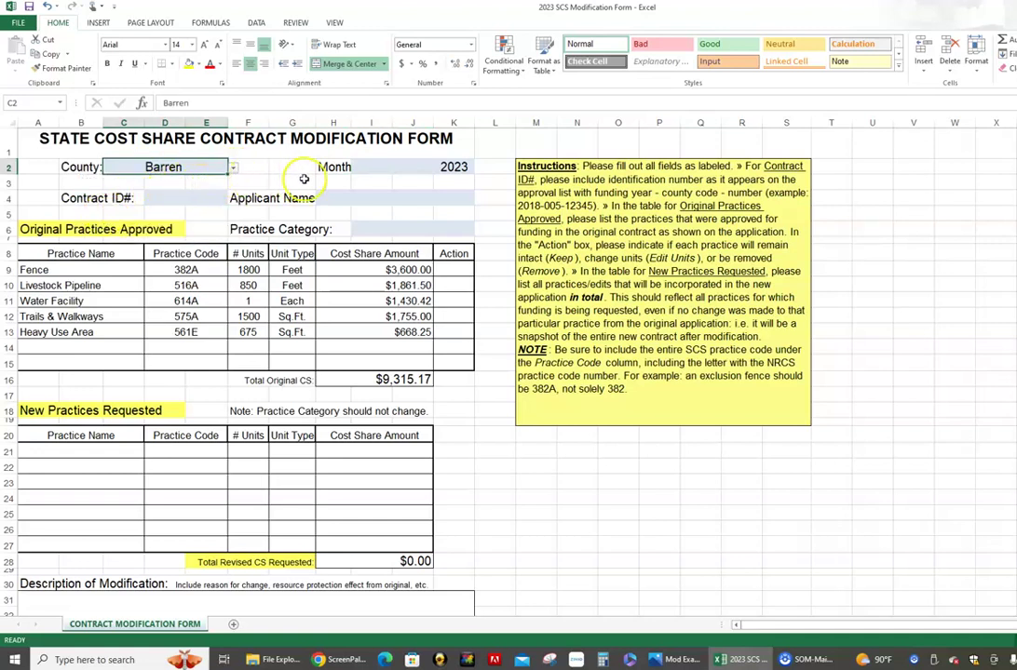
click(386, 170)
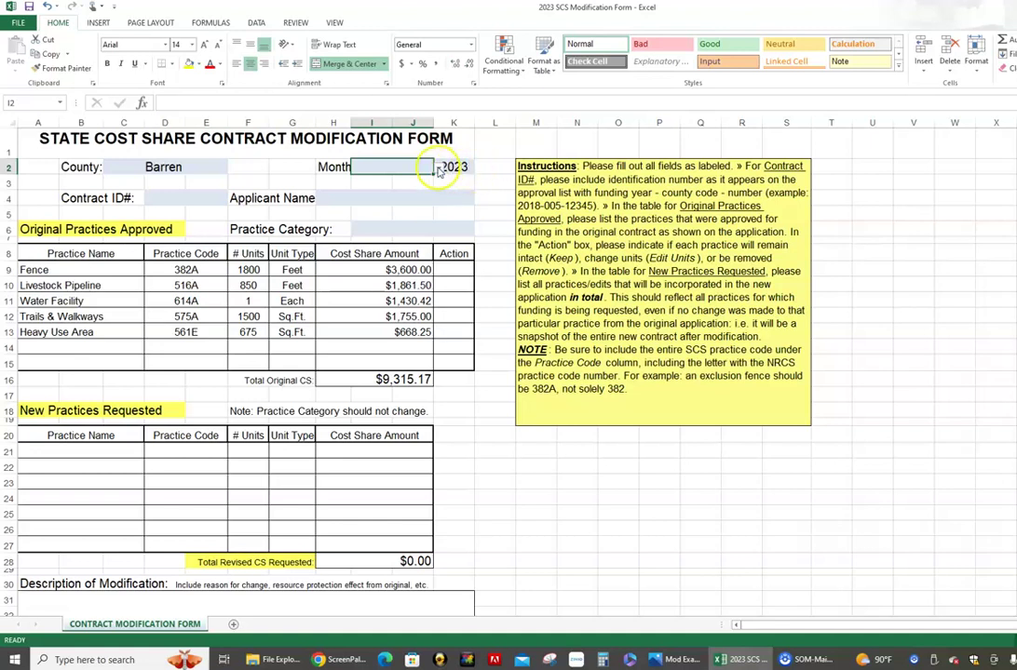
Pick April from the Month dropdown in cell I2.
click(439, 167)
click(355, 206)
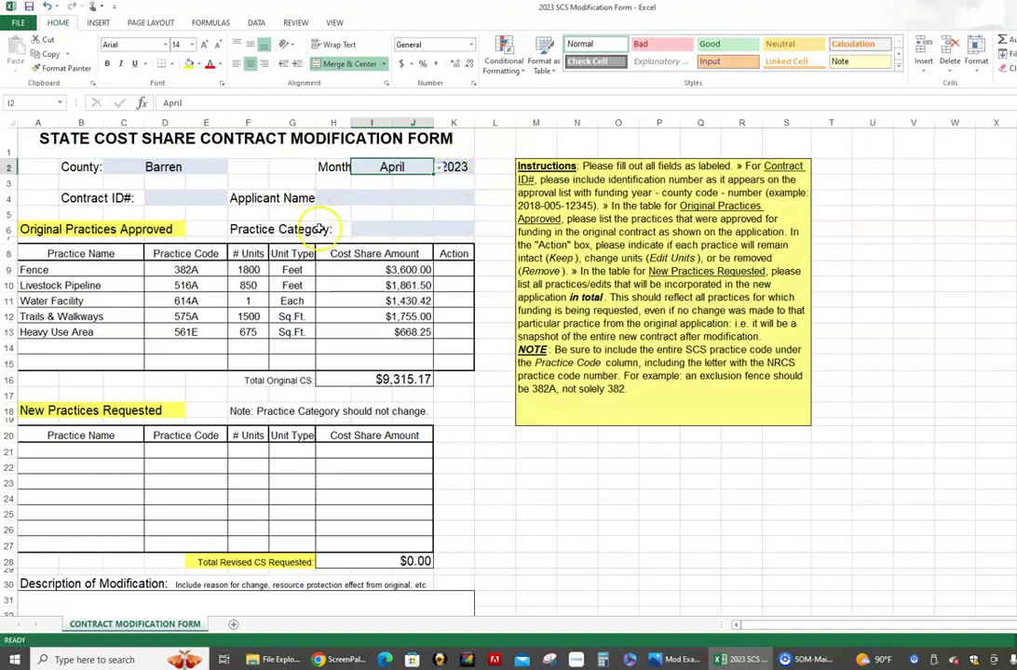
Enter the contract's year-county-number ID in the Contract ID# field D4.
click(172, 199)
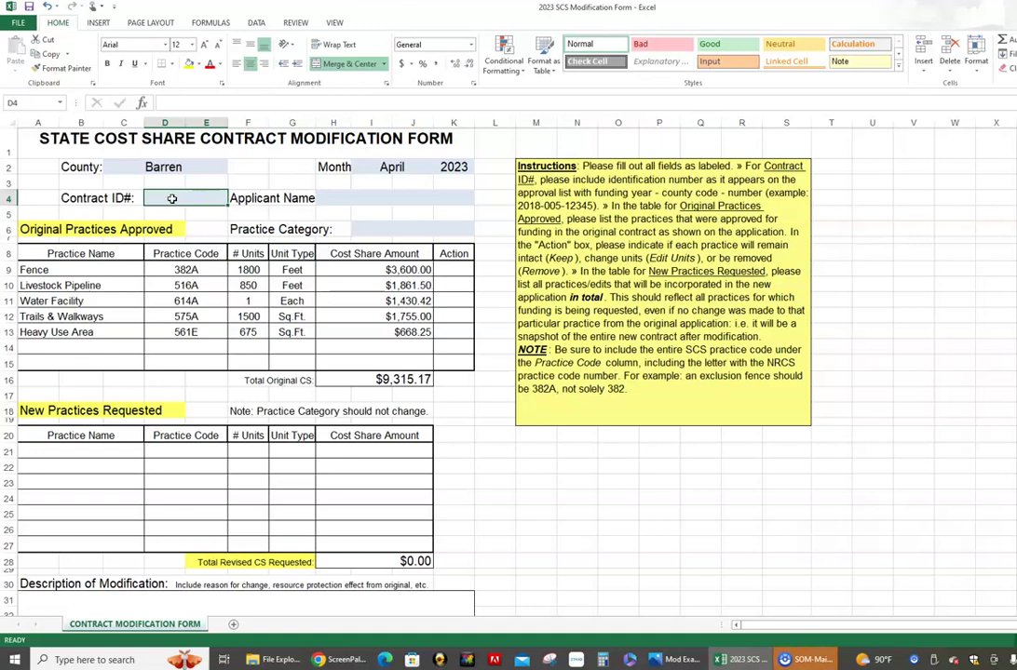
text(2022-005)
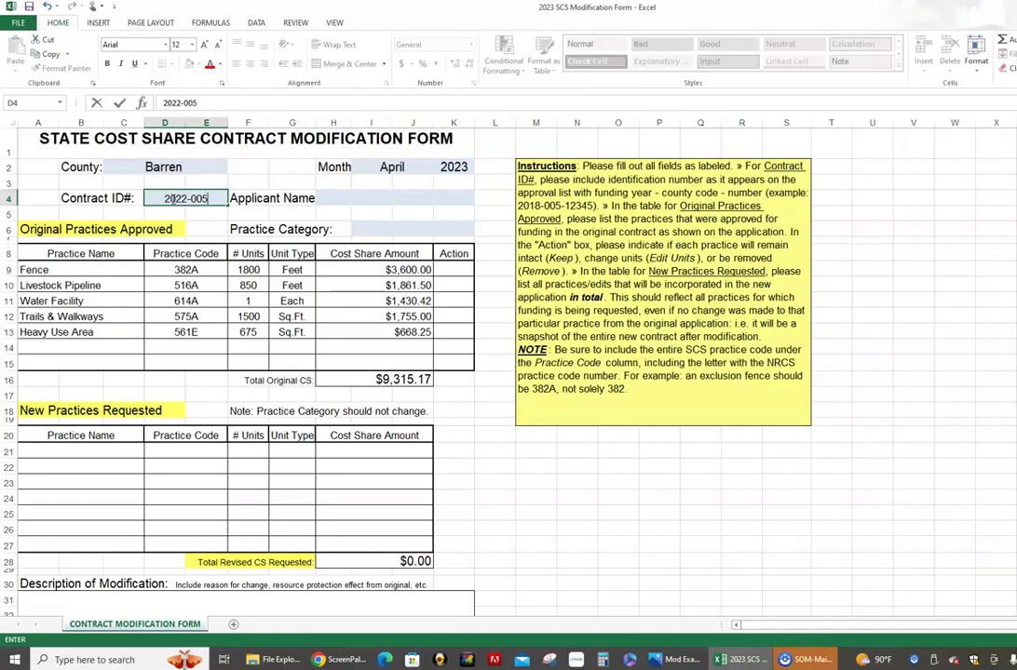
text(456)
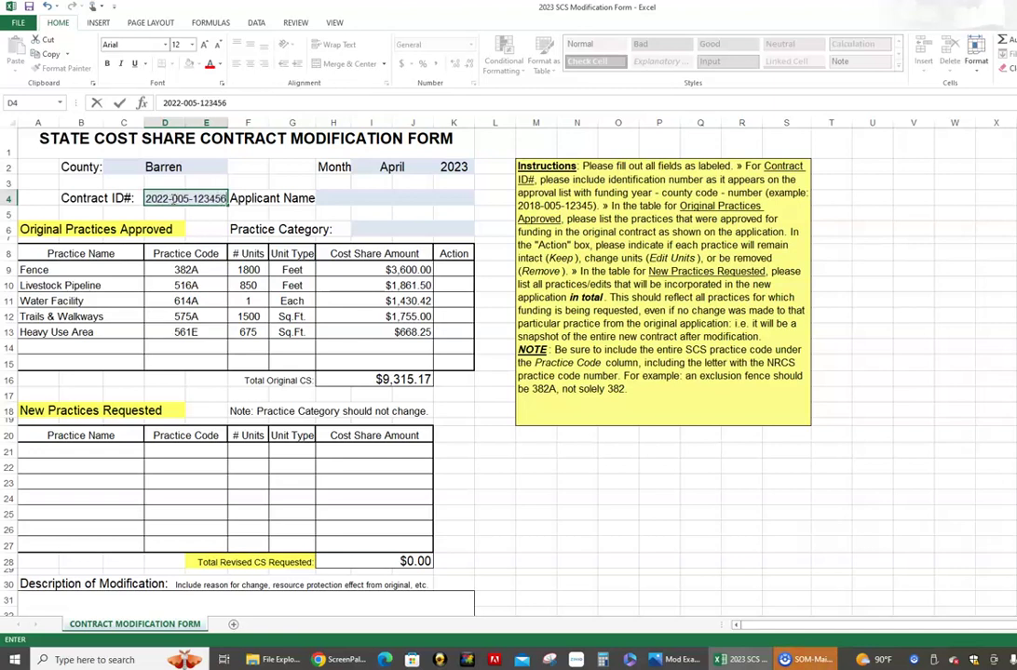
click(207, 228)
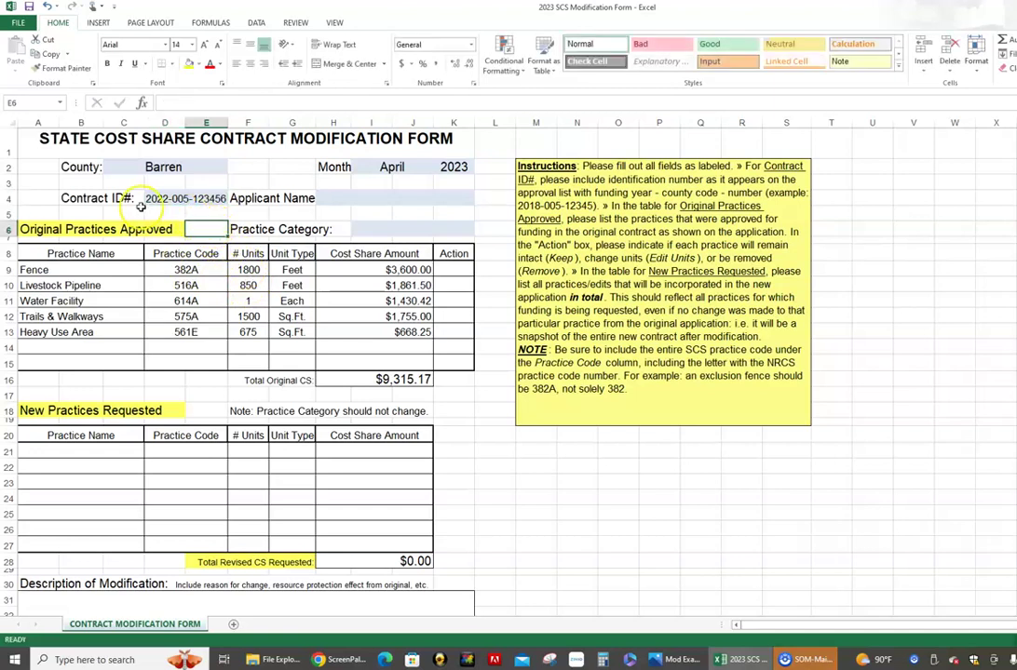
Type the applicant's full name into the Applicant Name field H4.
click(353, 201)
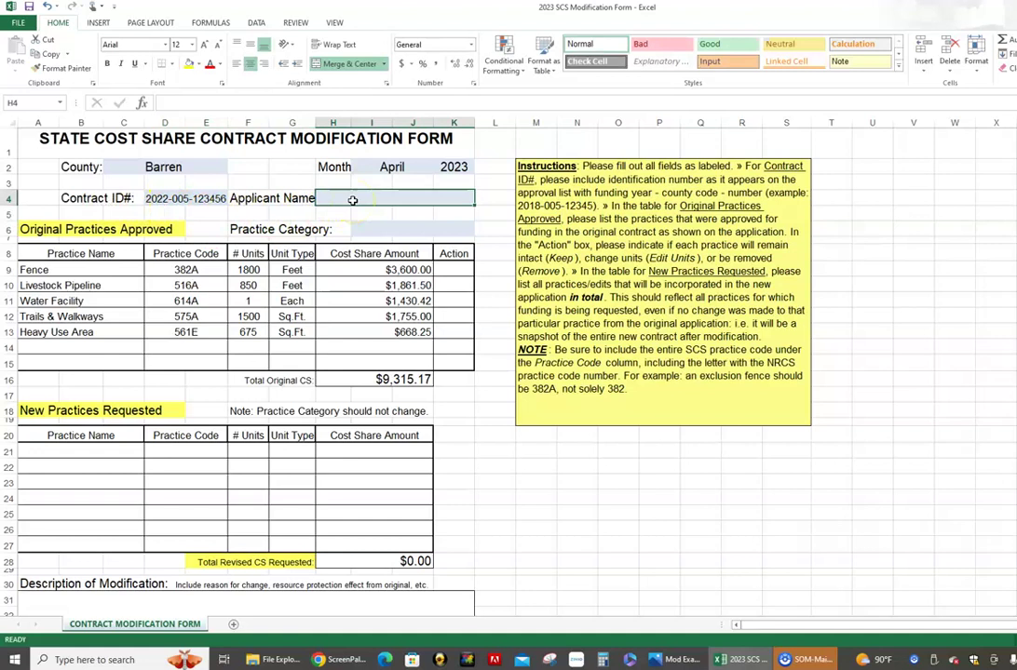
text(John Doe)
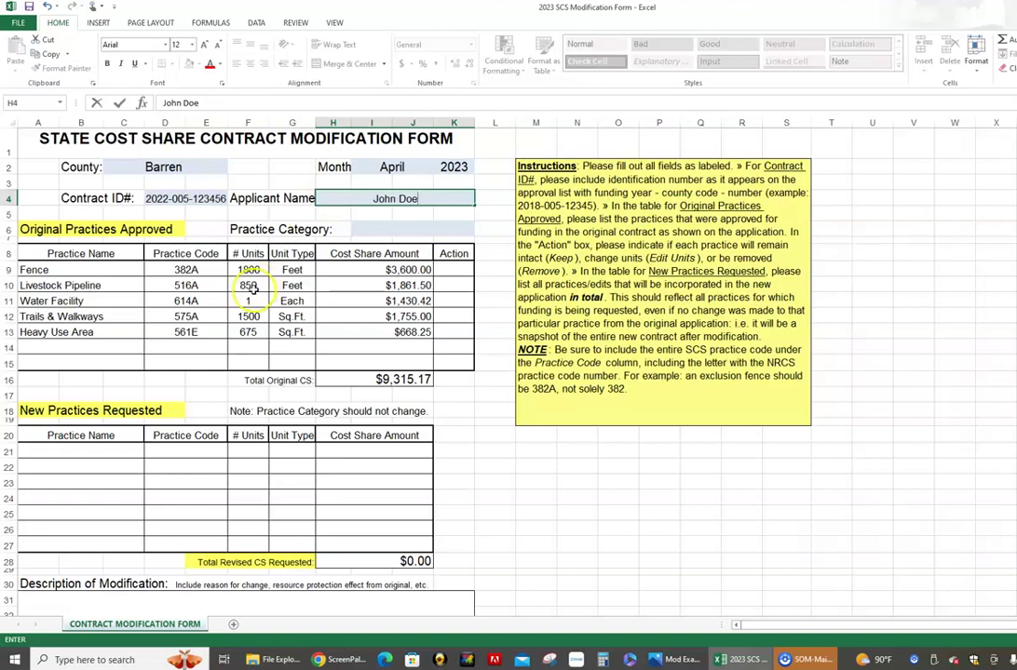
click(356, 230)
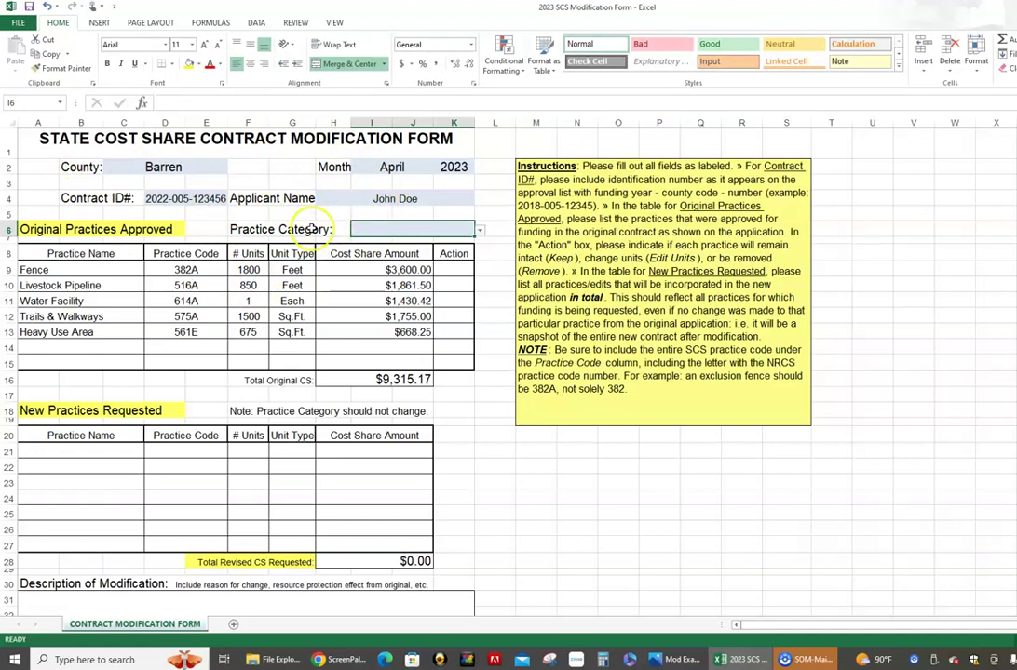
Choose 'Livestock - Pastureland BMP' from the Practice Category dropdown in I6.
click(480, 233)
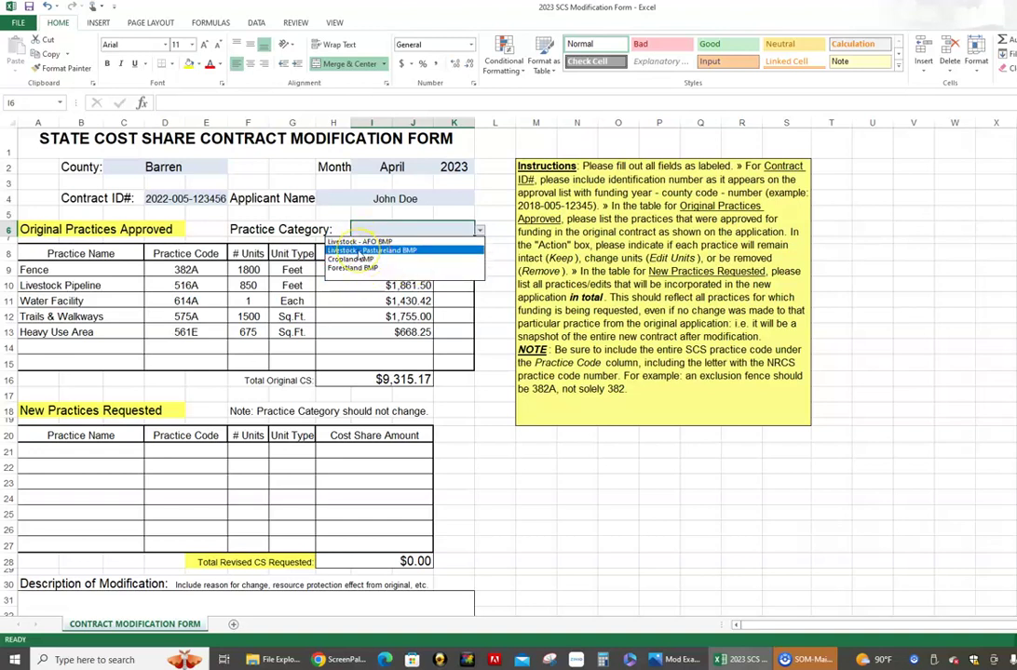
click(358, 252)
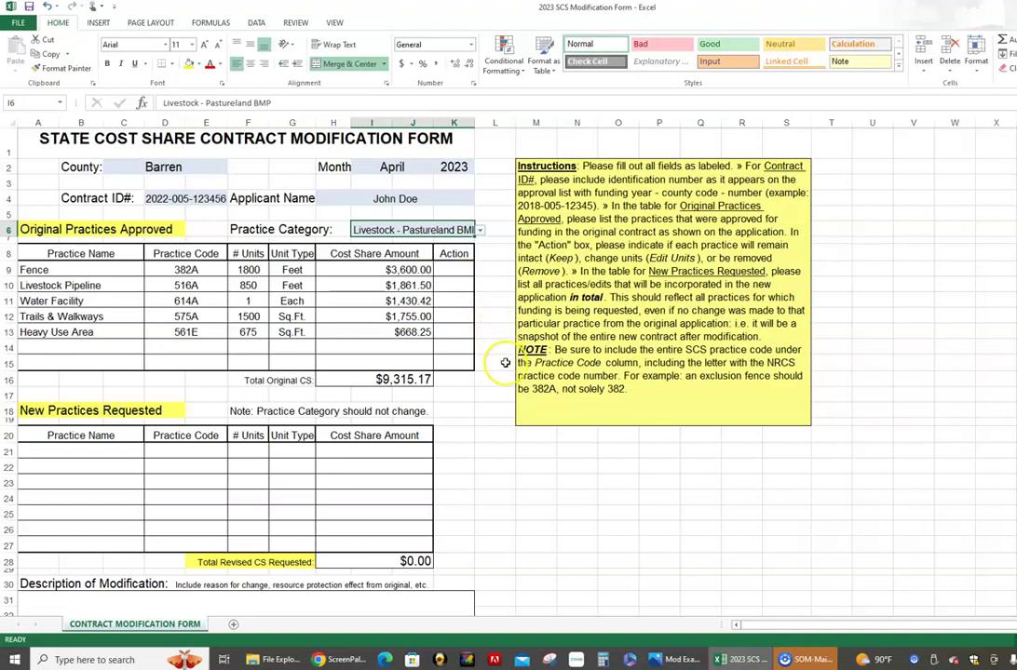
click(495, 411)
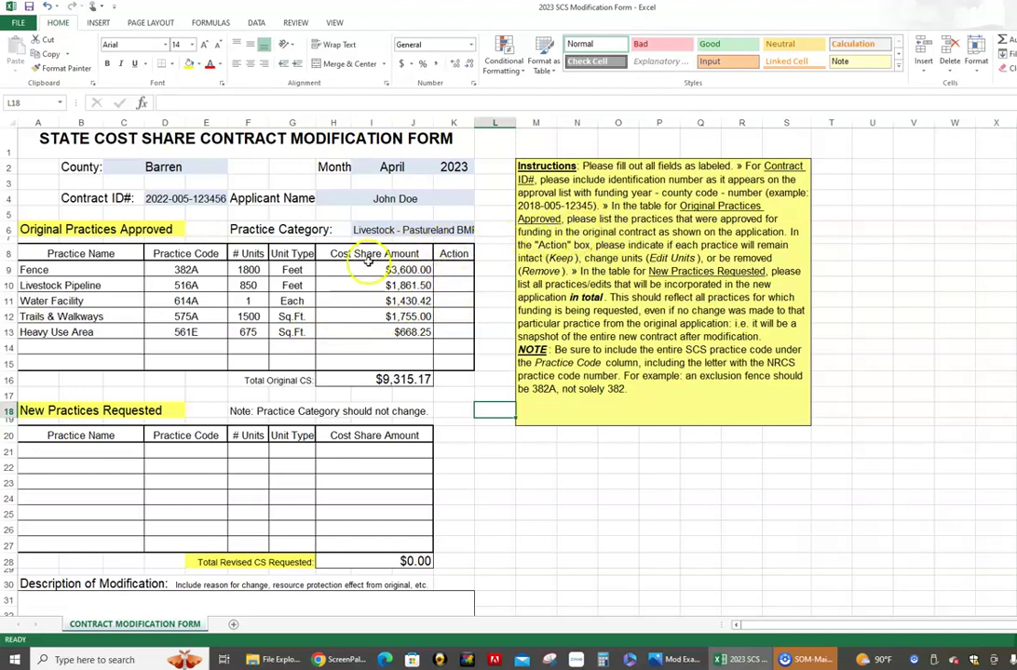
Set the Action for Fence, Livestock Pipeline and Water Facility to Keep.
click(458, 270)
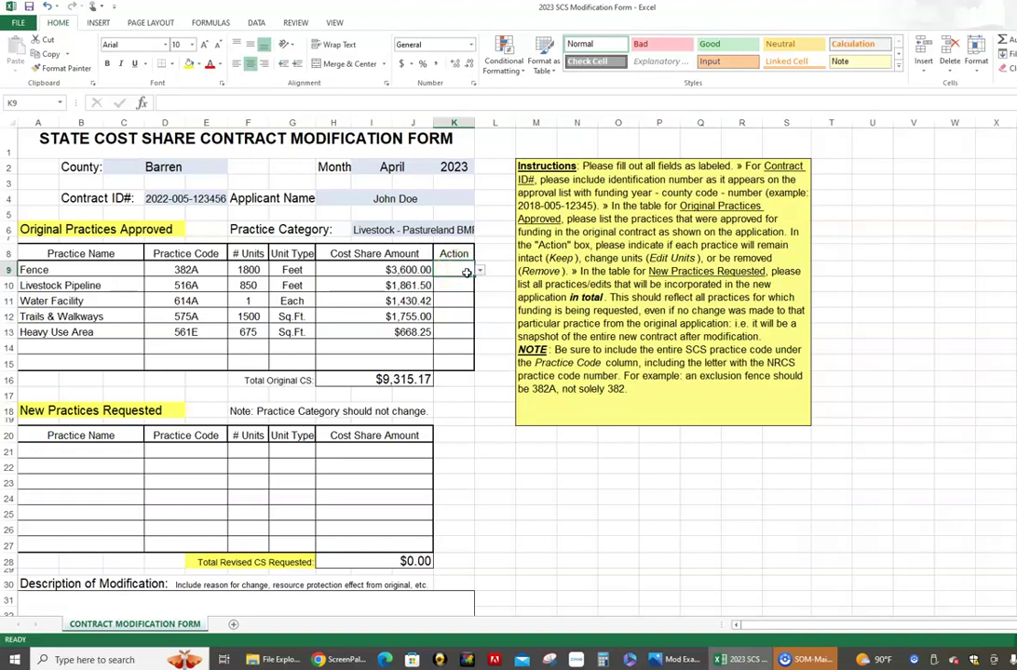
click(475, 271)
click(478, 271)
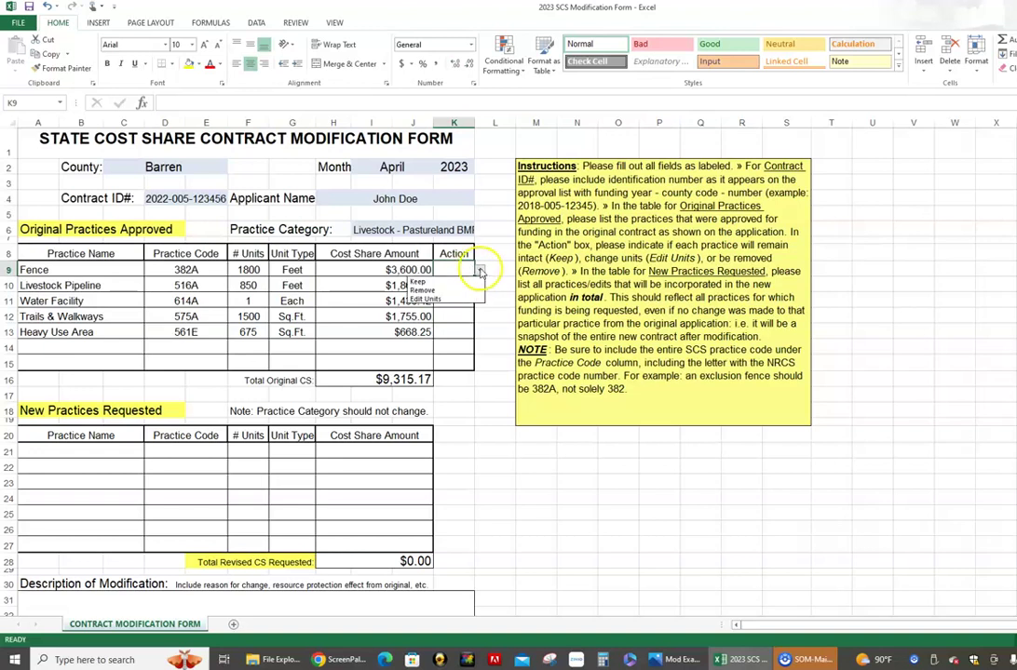
click(425, 292)
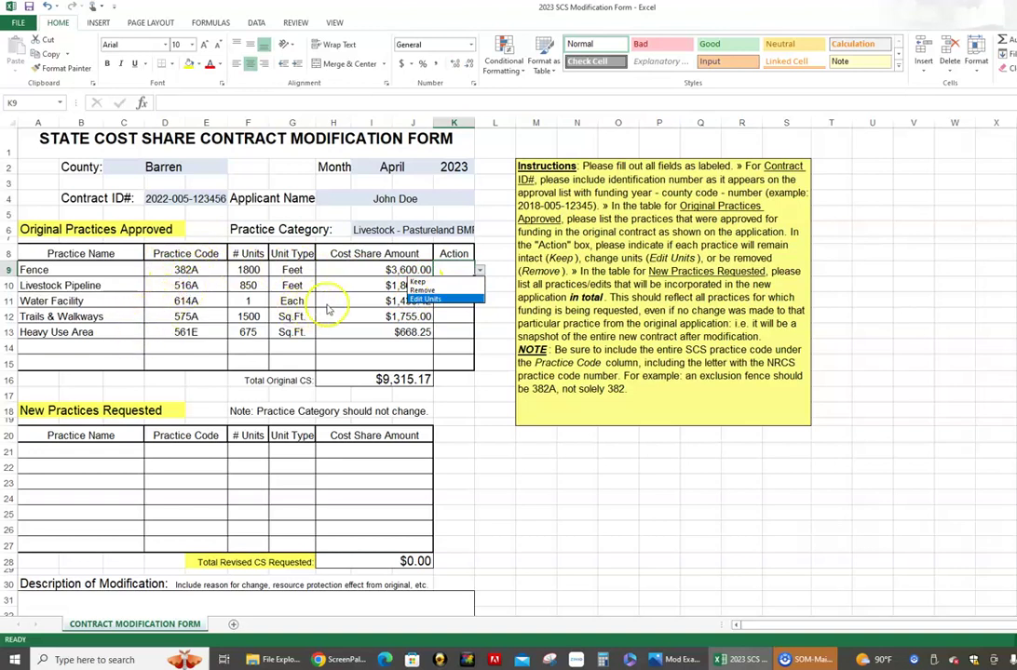
click(418, 281)
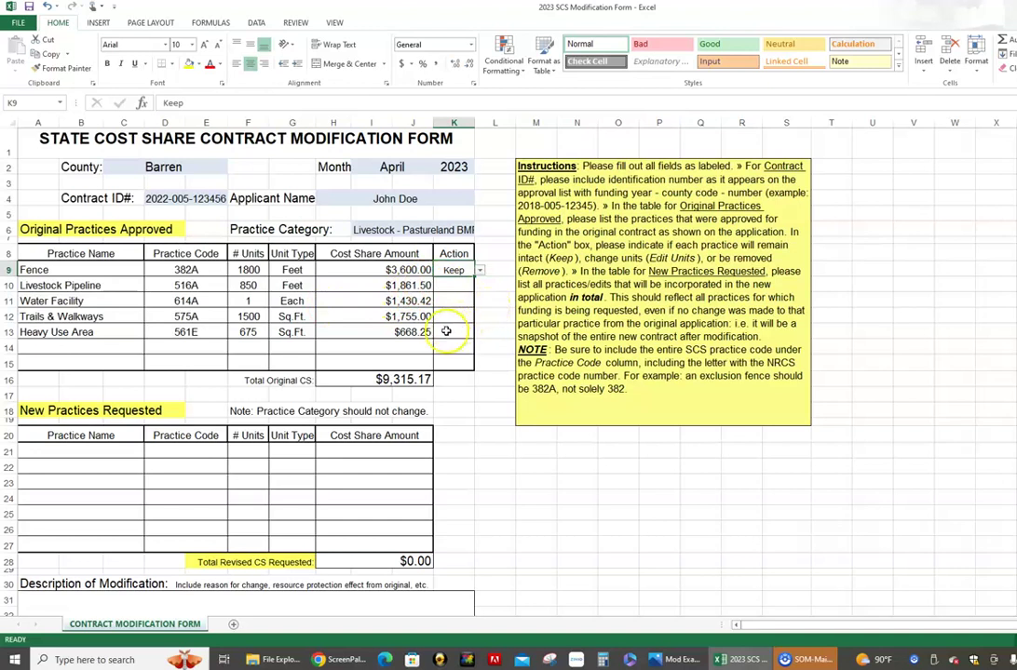
click(460, 286)
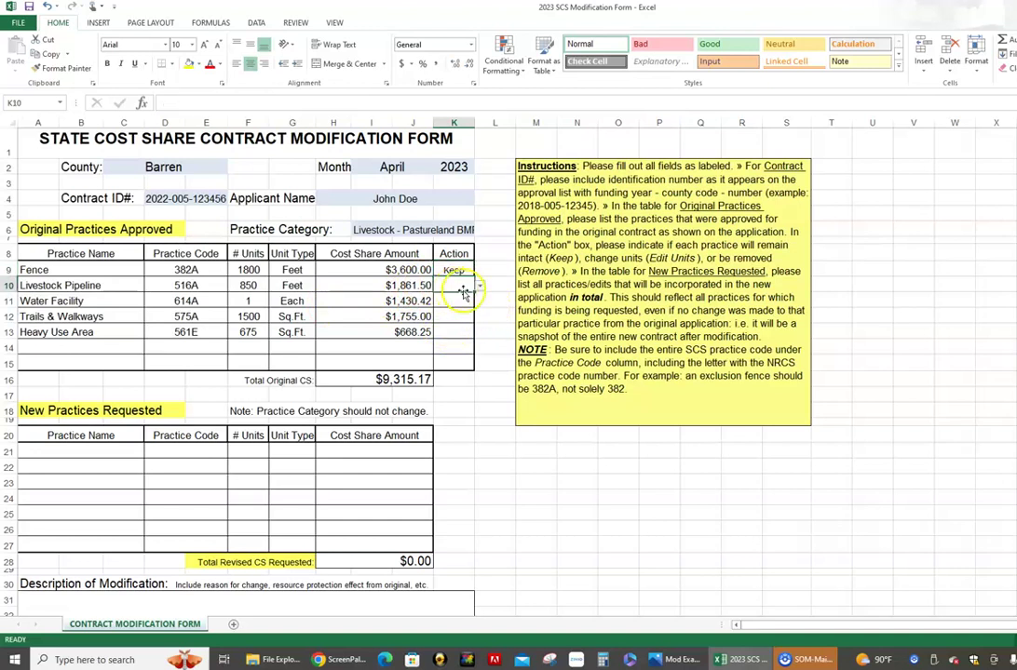
click(479, 285)
key(Escape)
click(424, 300)
click(461, 301)
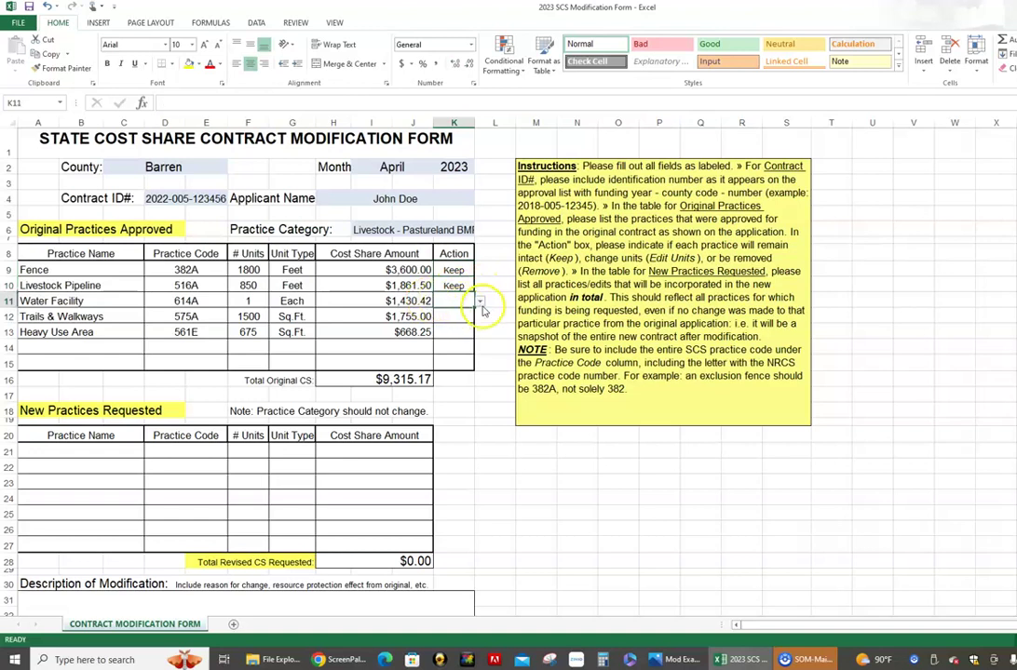
click(479, 300)
click(442, 313)
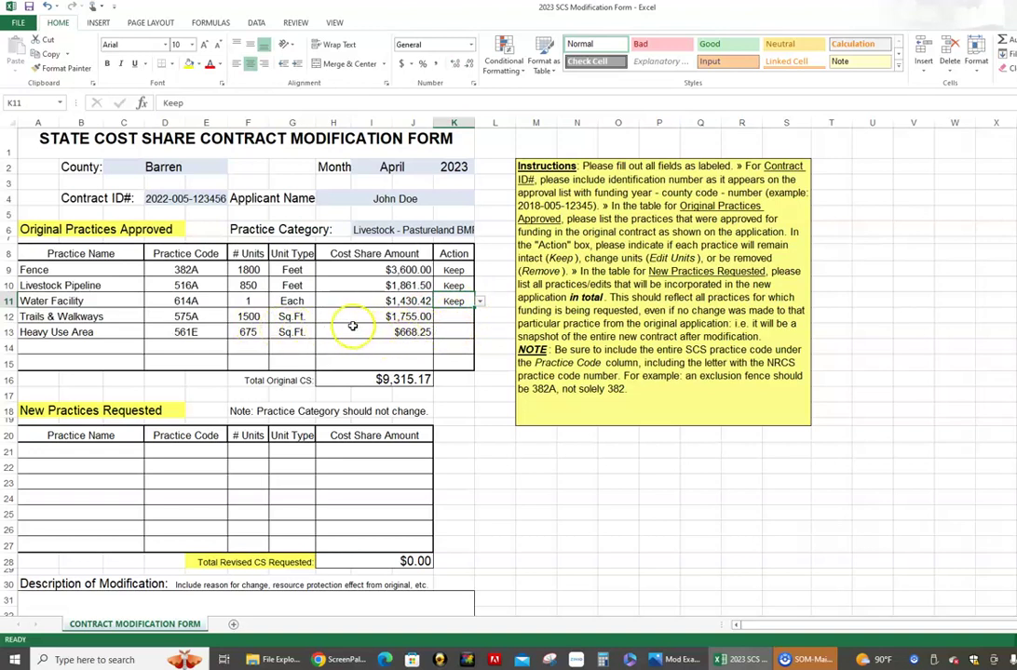
Set Trails & Walkways to Edit Units and Heavy Use Area to Remove.
click(461, 318)
click(478, 317)
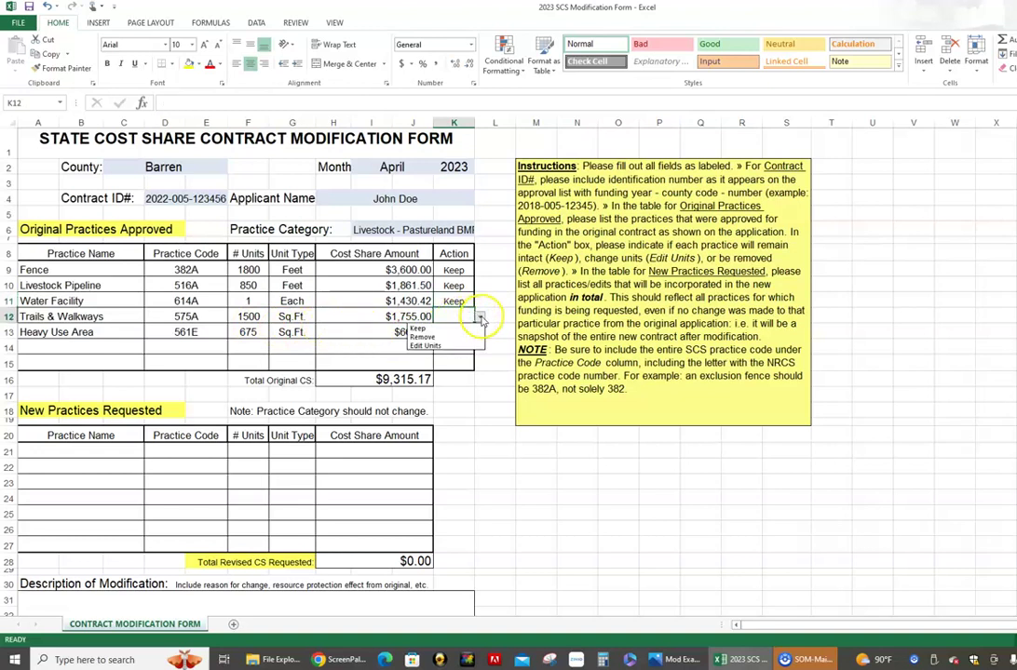
click(425, 345)
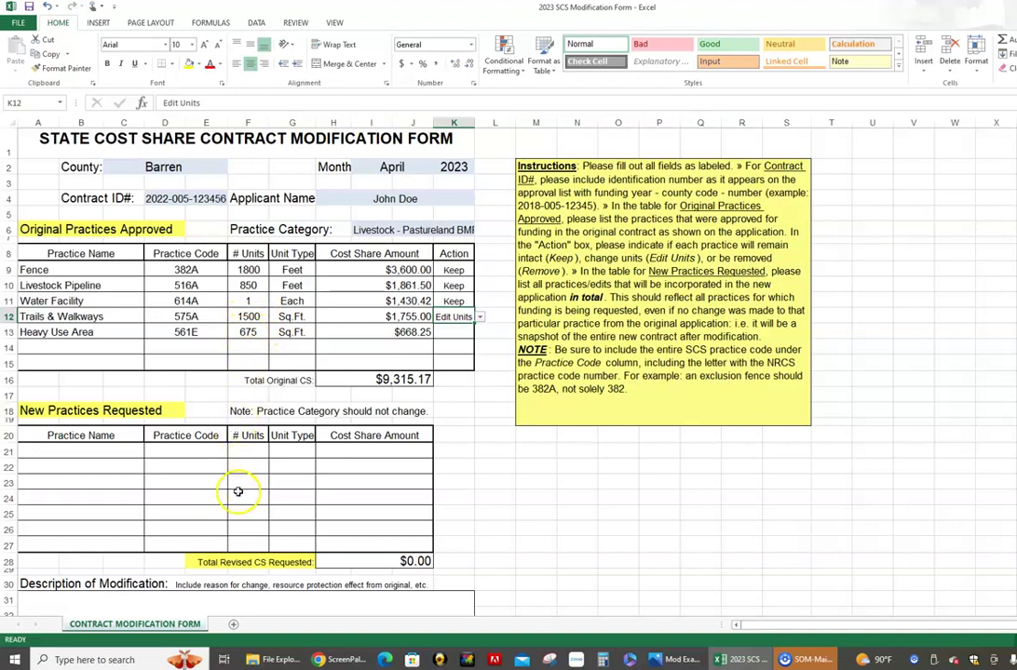
click(450, 333)
click(480, 334)
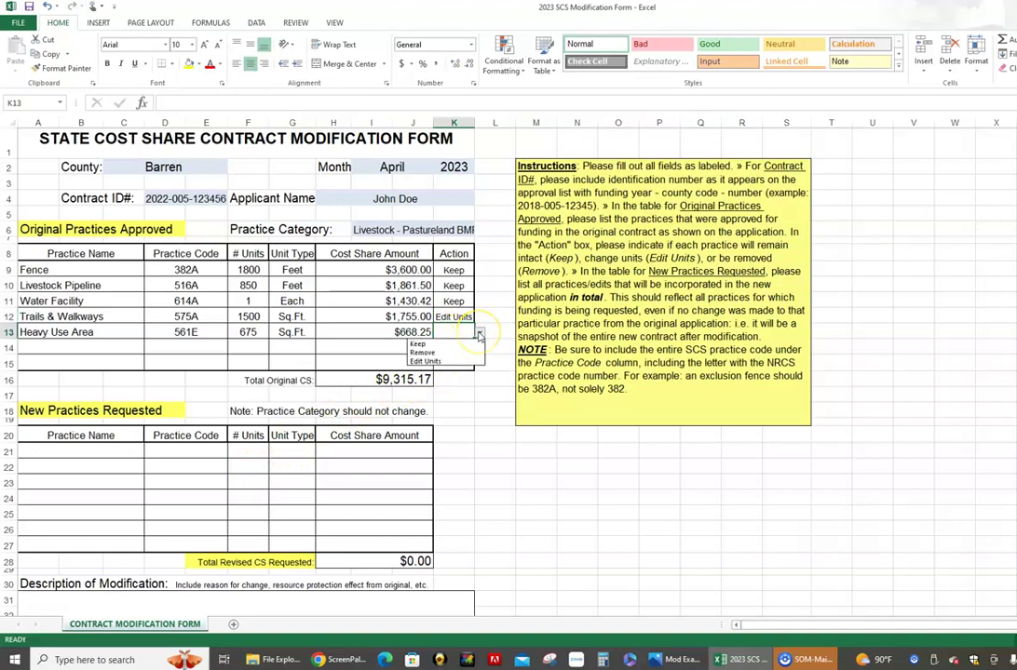
click(422, 352)
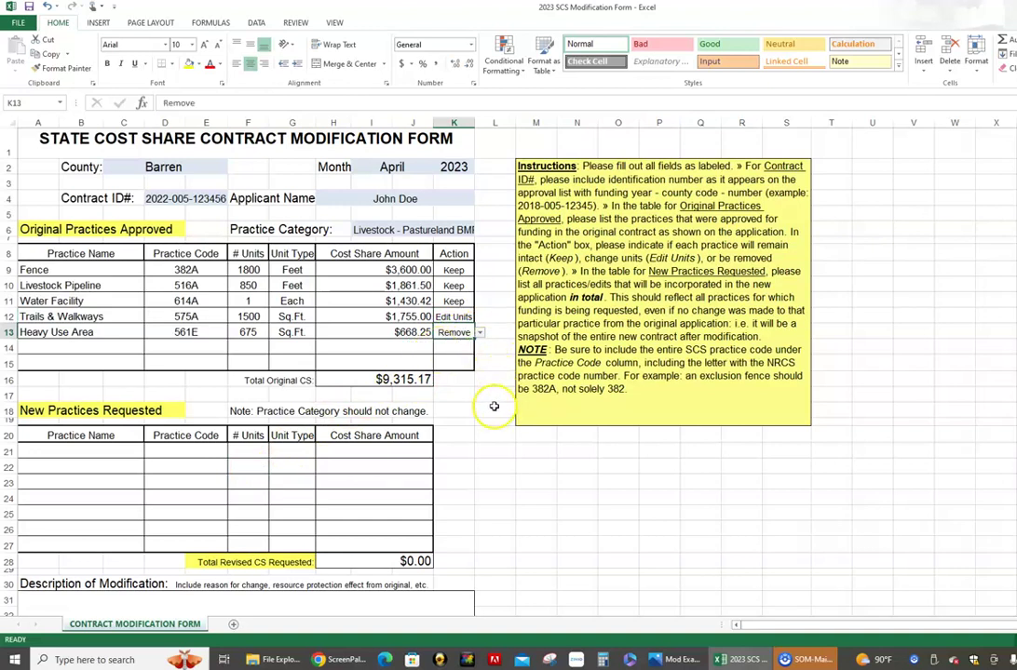
click(485, 422)
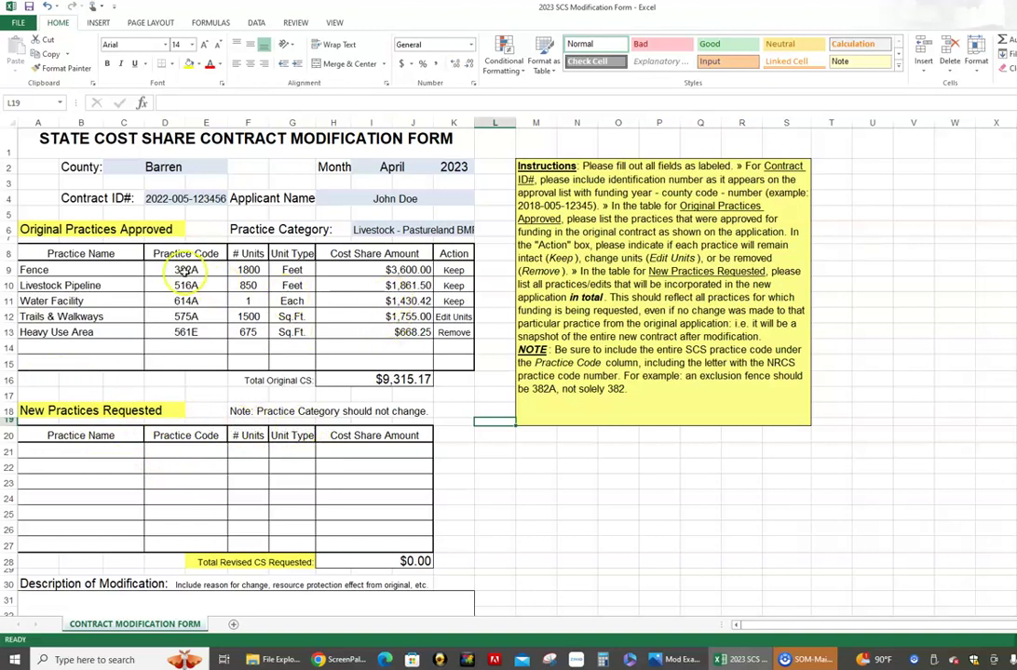
Copy the names Fence, Livestock Pipeline and Water Facility into New Practices Requested.
drag(79, 270, 80, 298)
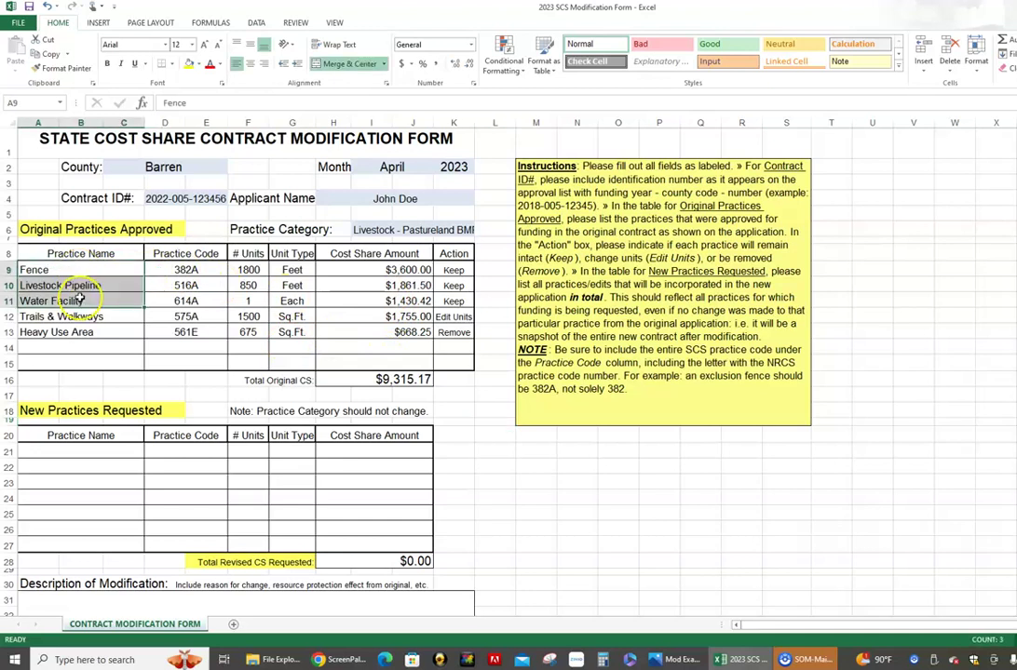
right_click(80, 298)
click(102, 317)
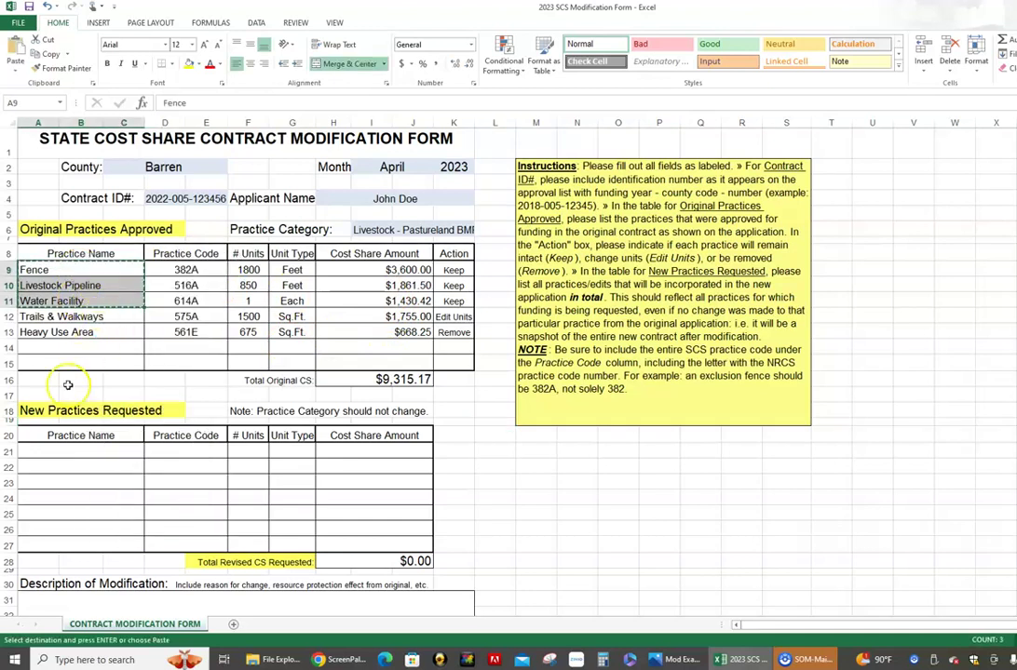
right_click(52, 453)
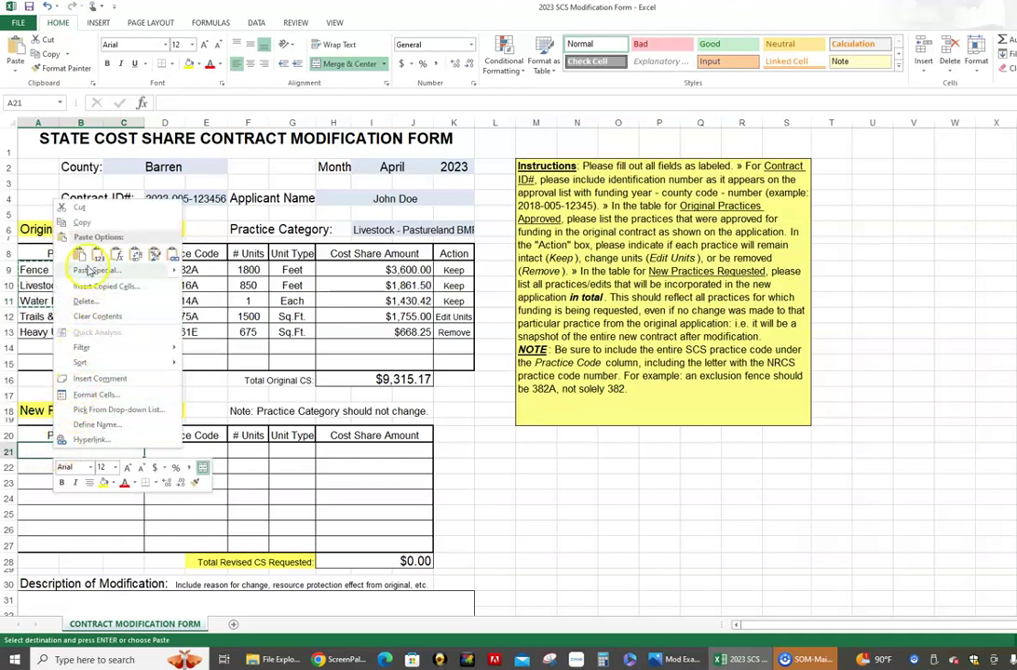
click(82, 255)
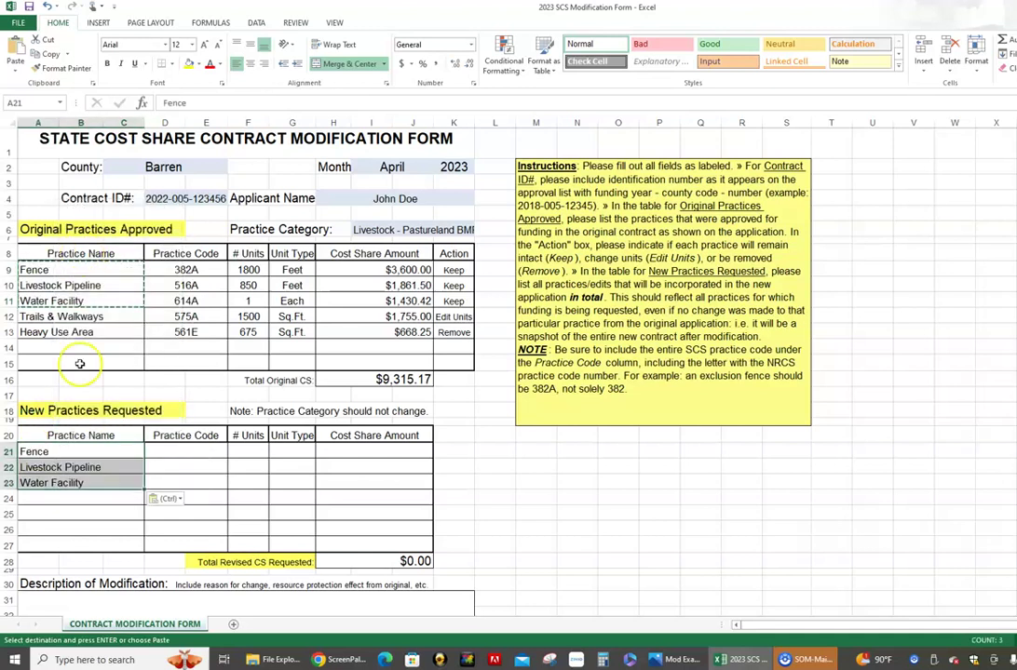
Copy practice codes 382A, 516A and 614A into D21:D23.
click(181, 270)
double_click(181, 270)
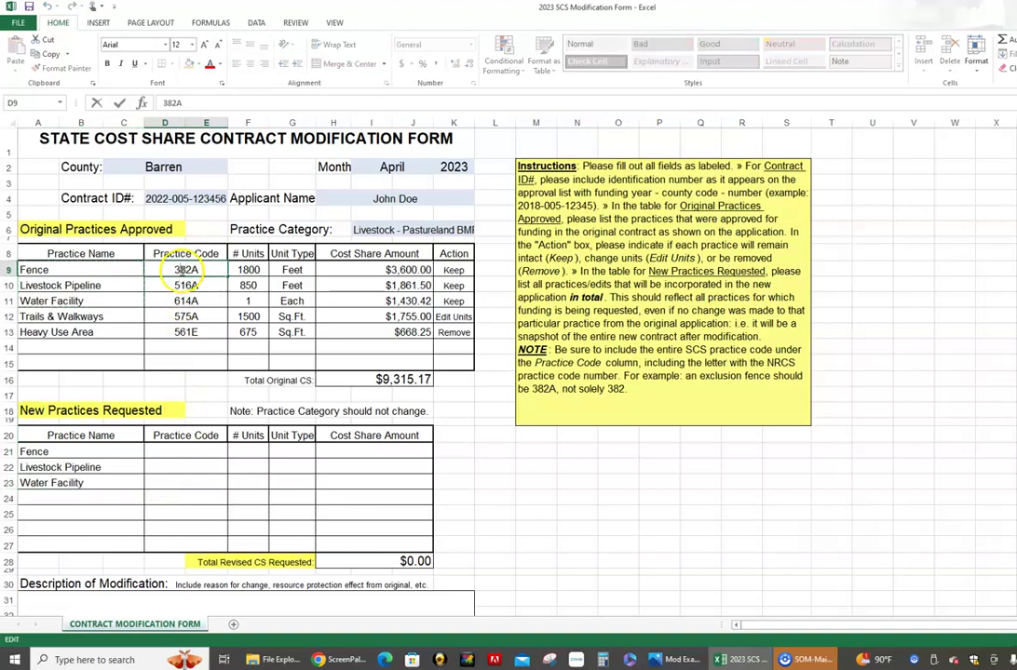
drag(164, 270, 183, 299)
right_click(183, 300)
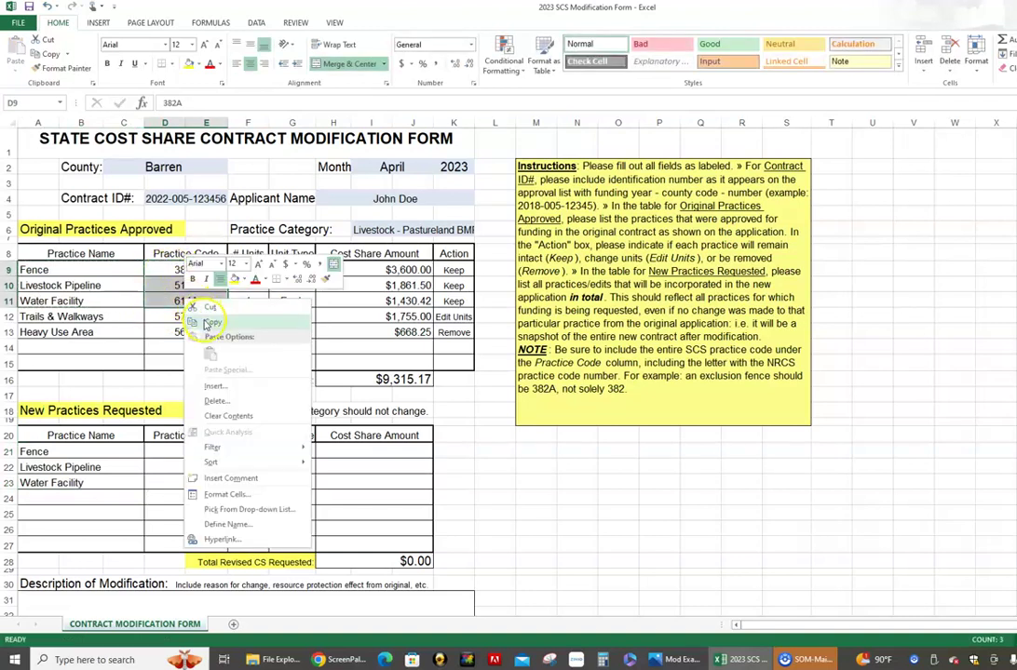
click(208, 322)
right_click(167, 449)
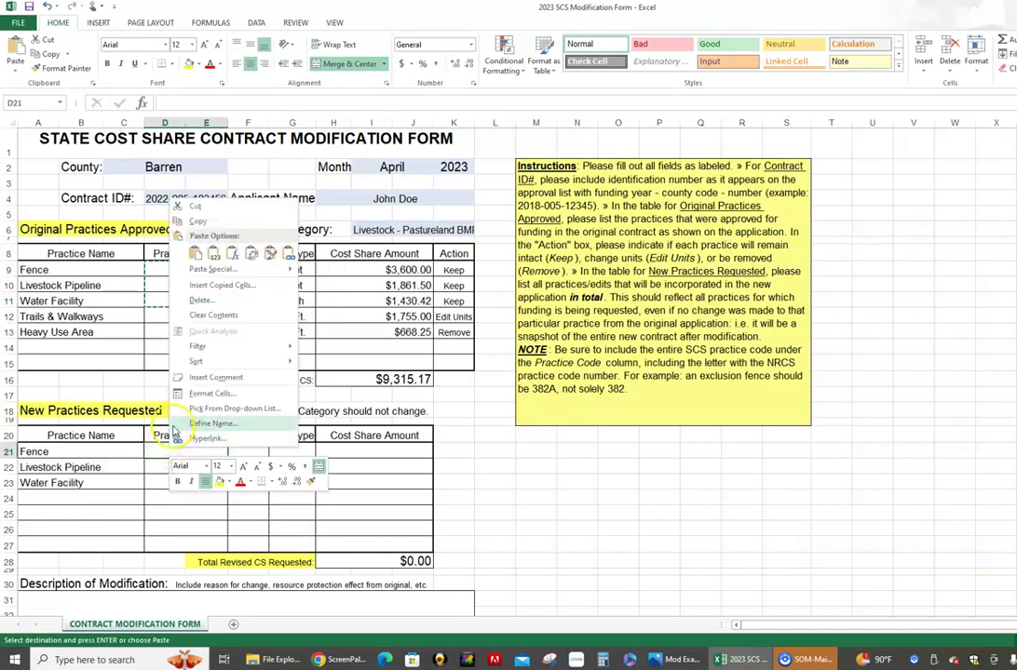
click(198, 253)
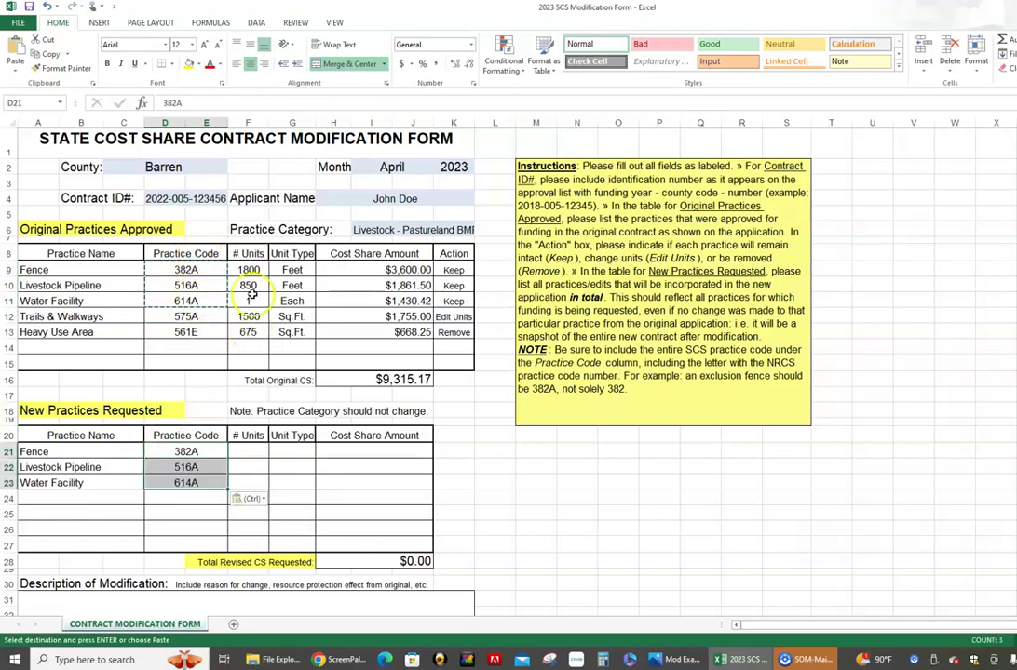
Copy unit counts 1800, 850 and 1 into F21:F23.
double_click(249, 270)
key(Escape)
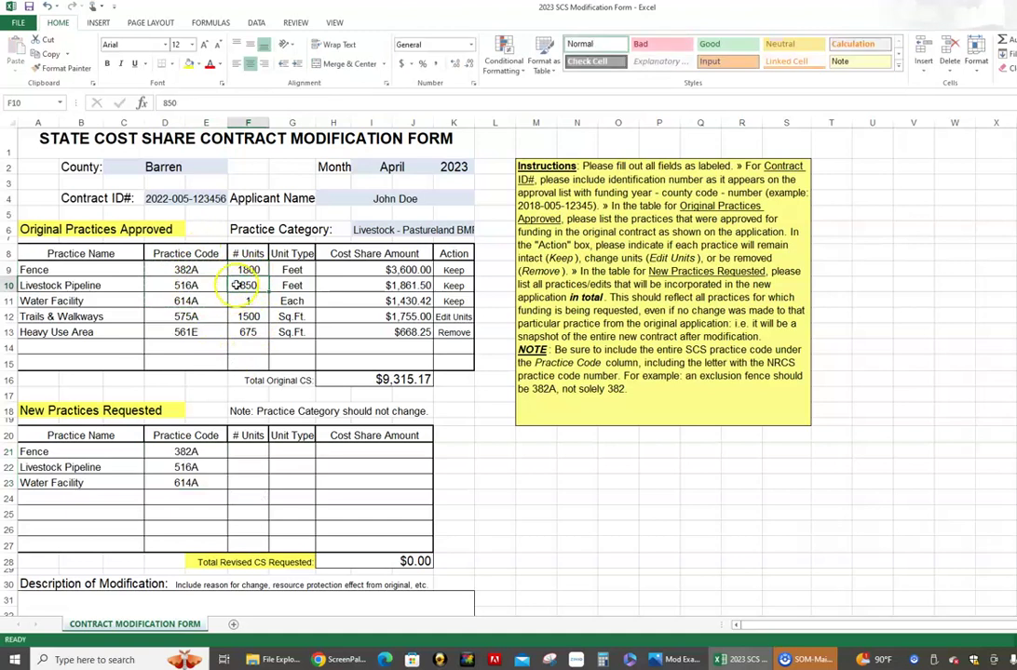
drag(250, 270, 247, 292)
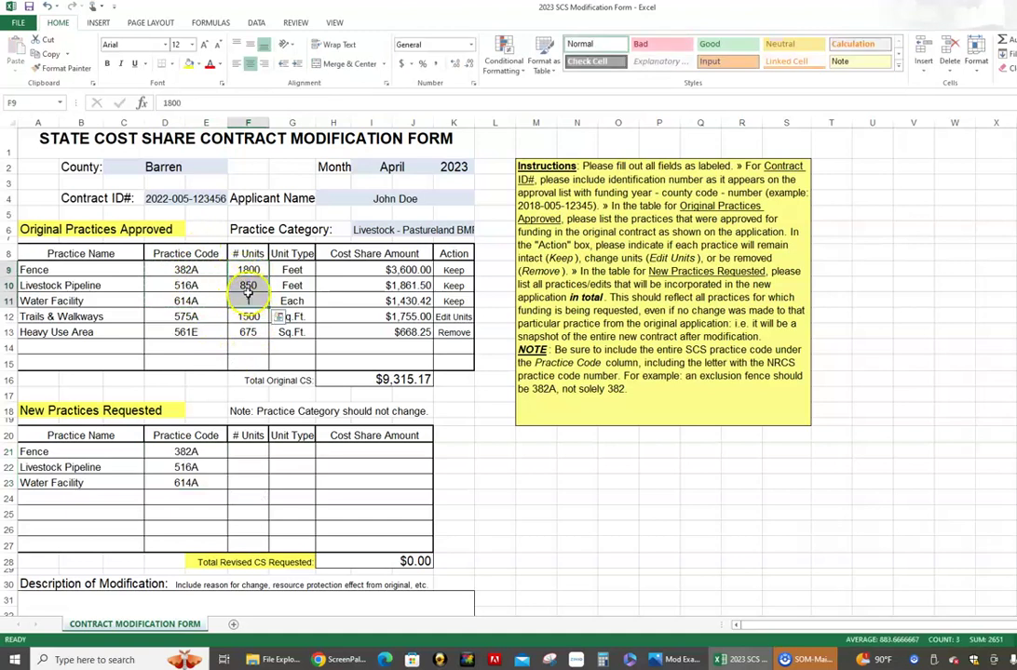
right_click(248, 288)
click(270, 312)
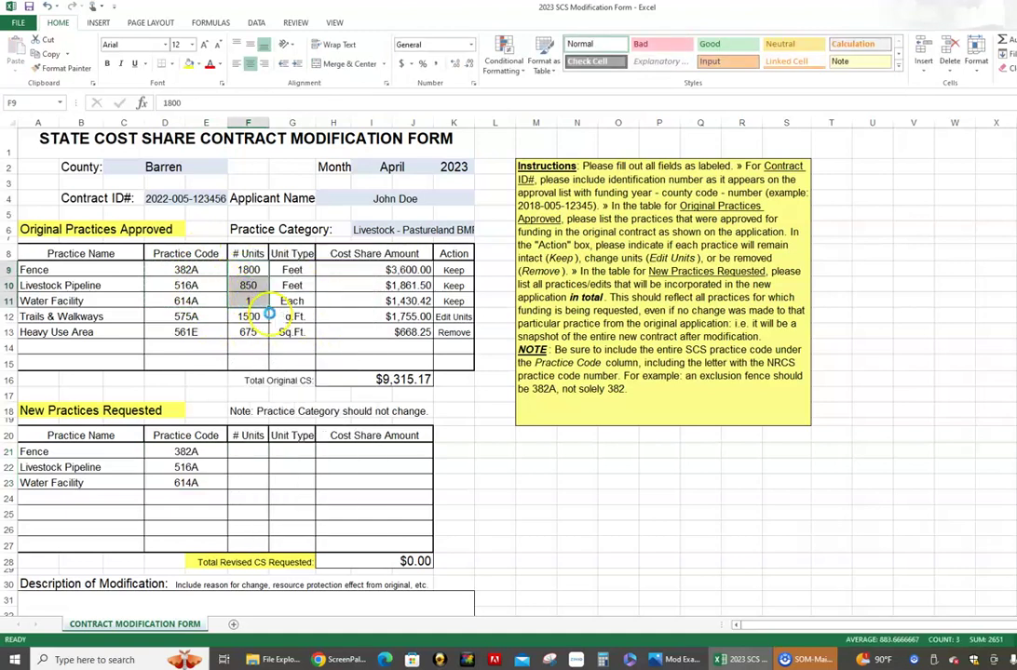
right_click(244, 453)
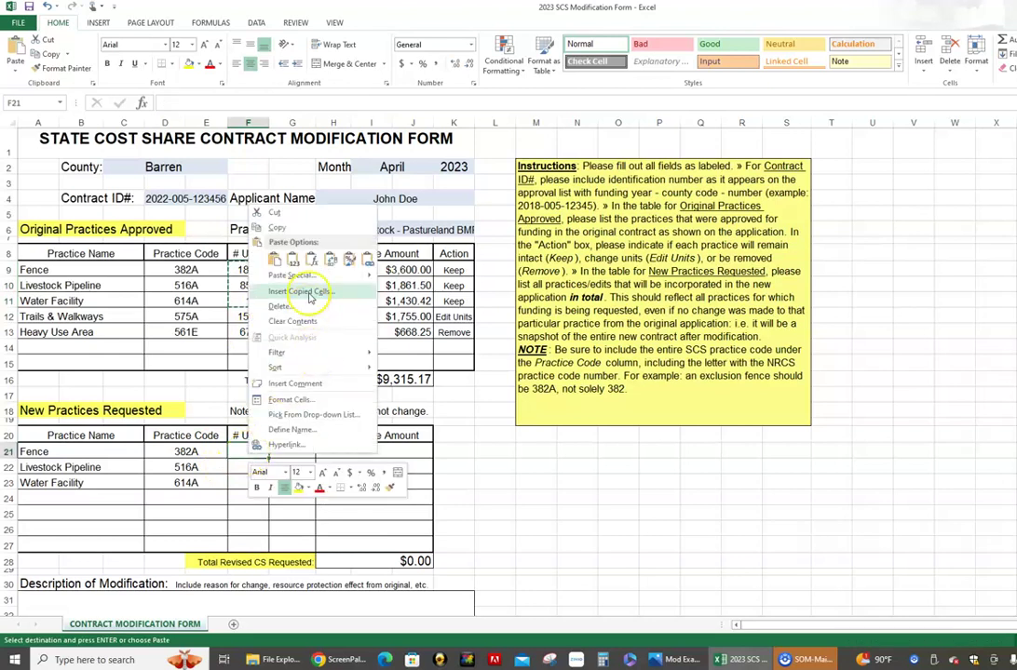
click(276, 264)
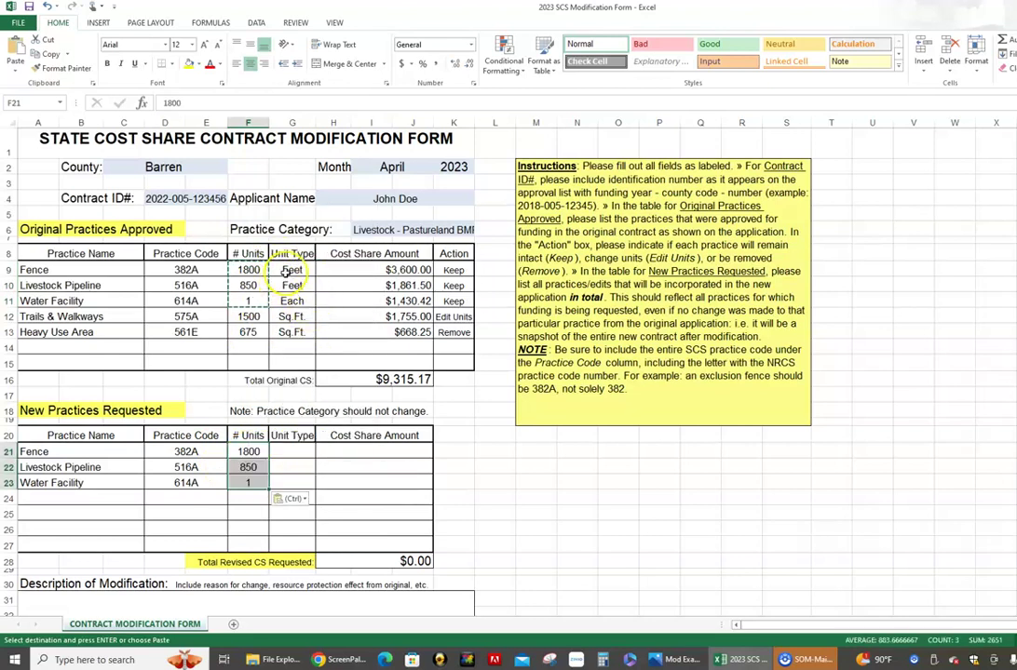
Copy unit types Feet, Feet and Each into G21:G23.
double_click(291, 270)
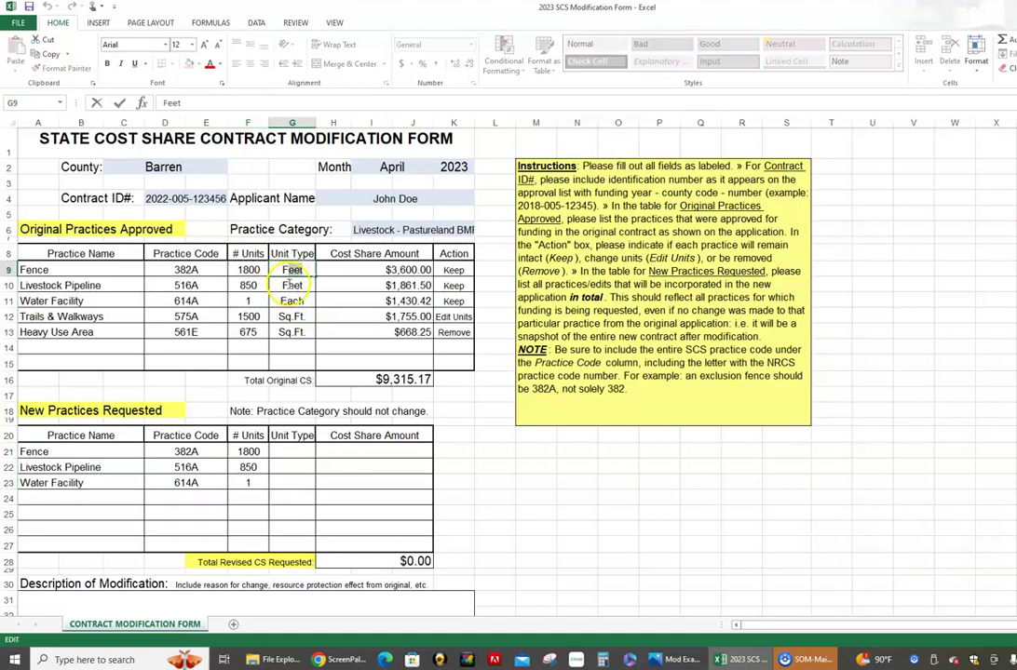
drag(291, 269, 289, 300)
right_click(288, 300)
click(315, 318)
click(289, 454)
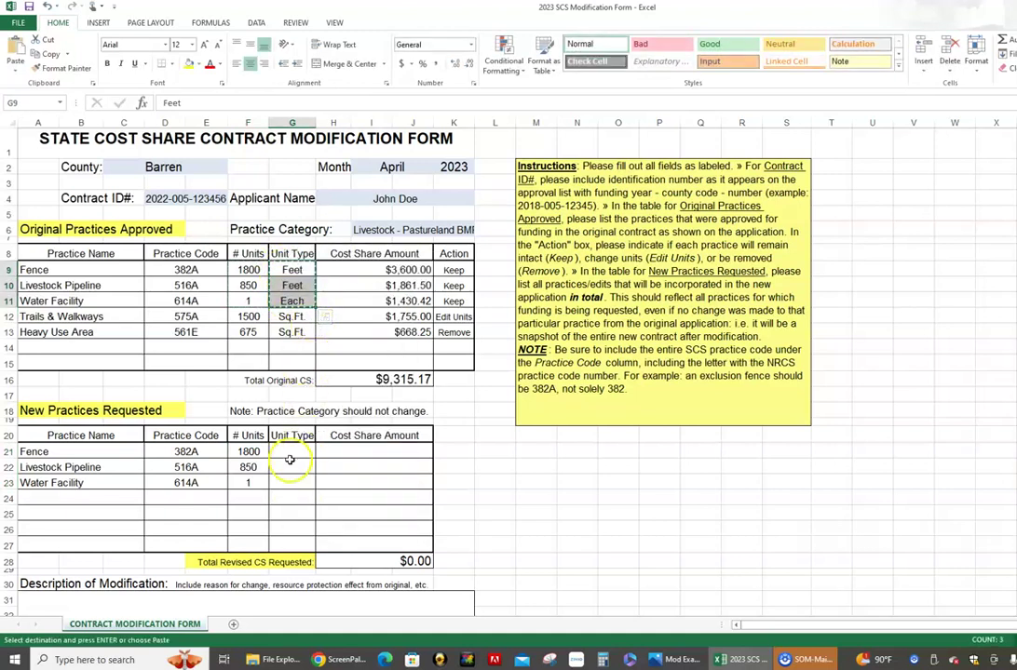
right_click(289, 454)
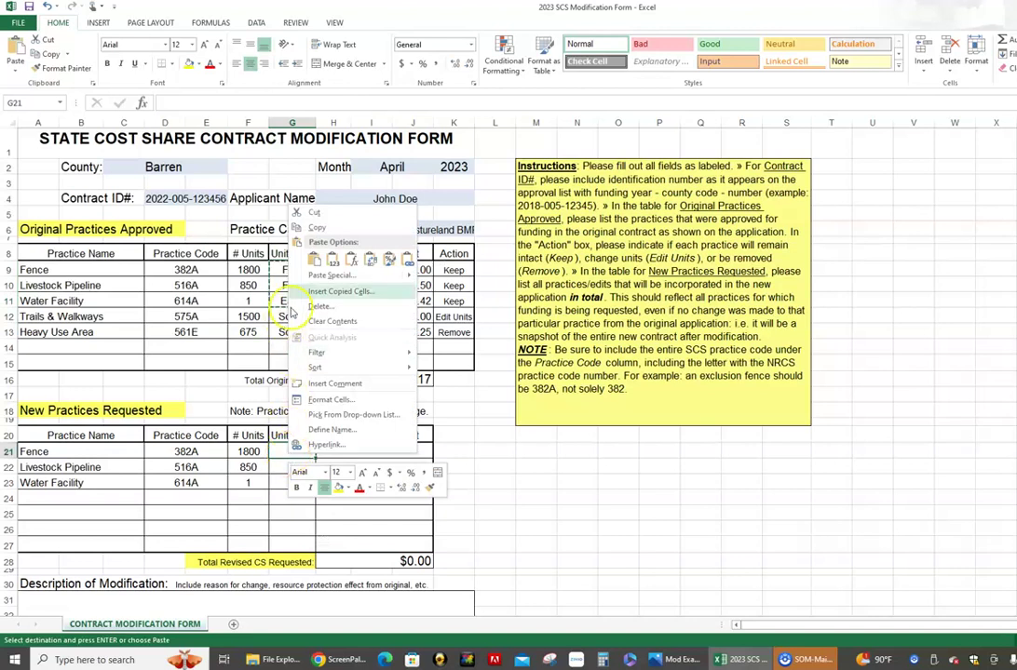
click(332, 259)
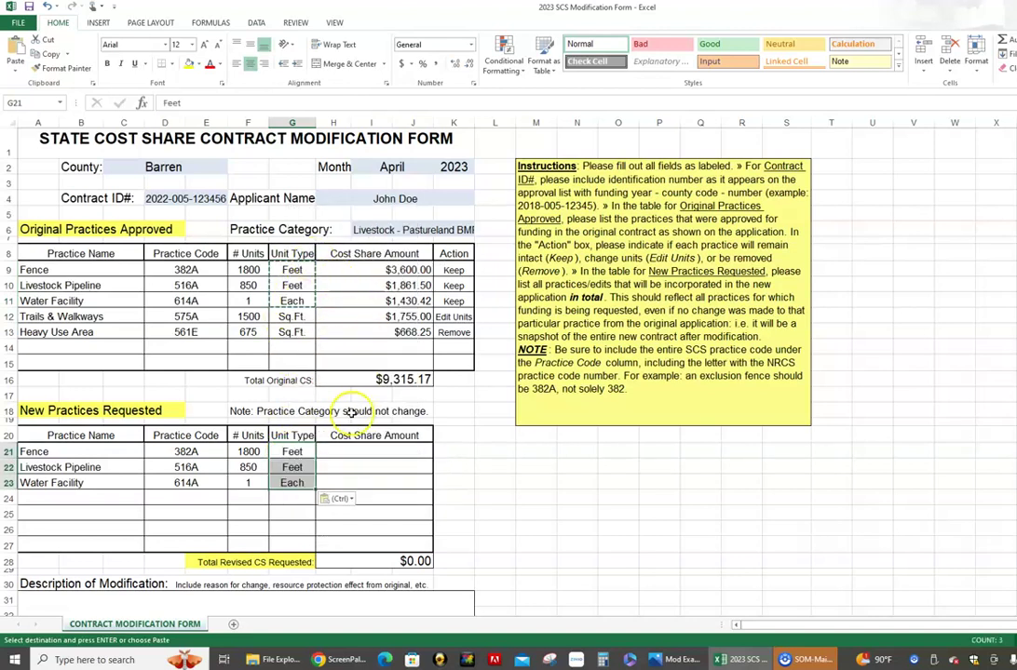
Copy the three cost share amounts from H9:H11 into H21:H23.
click(379, 270)
mouse_move(377, 284)
mouse_down()
mouse_move(386, 296)
mouse_move(374, 270)
mouse_up()
double_click(375, 270)
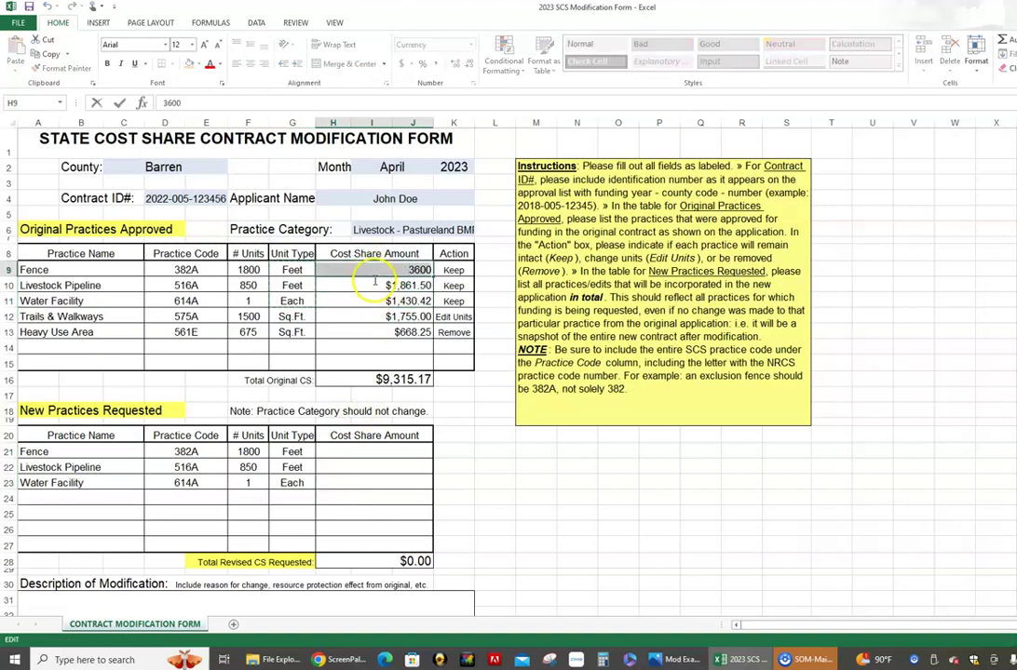
click(377, 299)
drag(363, 274, 359, 298)
right_click(361, 294)
click(385, 319)
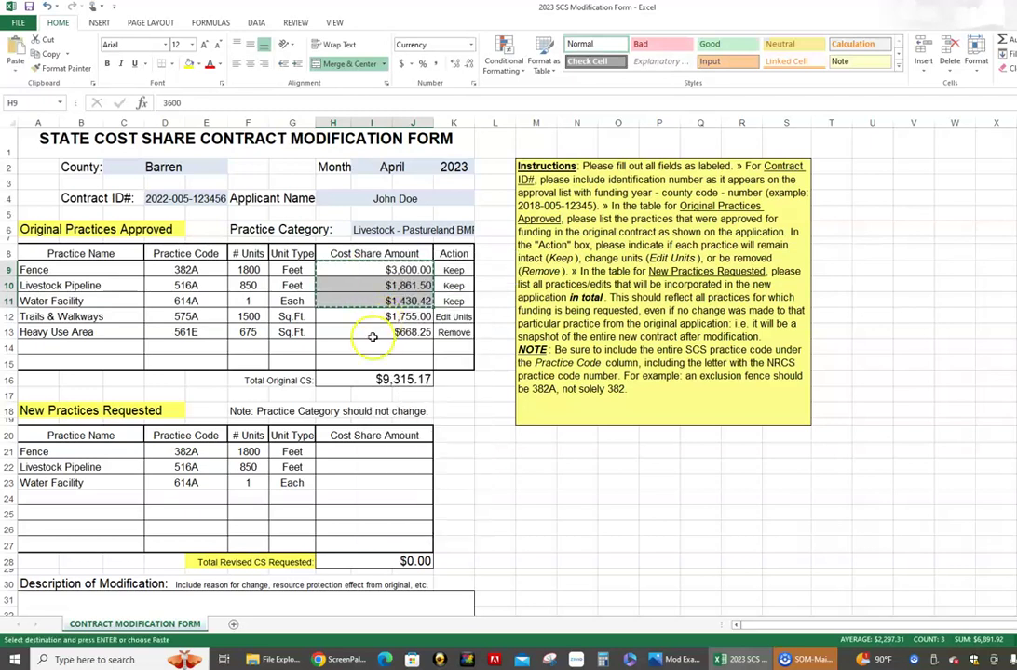
right_click(338, 455)
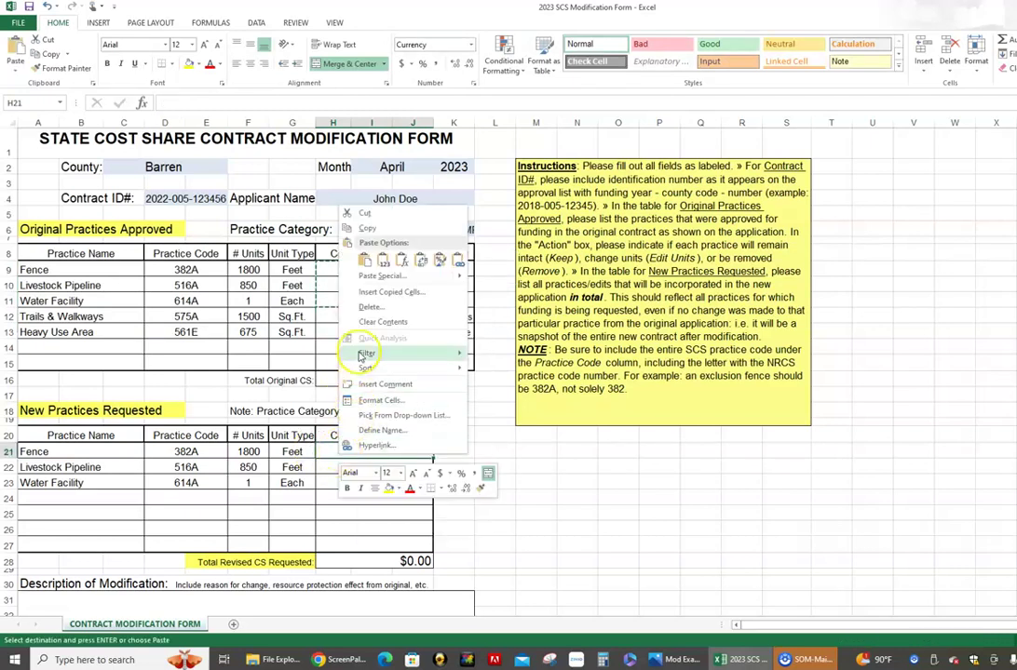
click(364, 260)
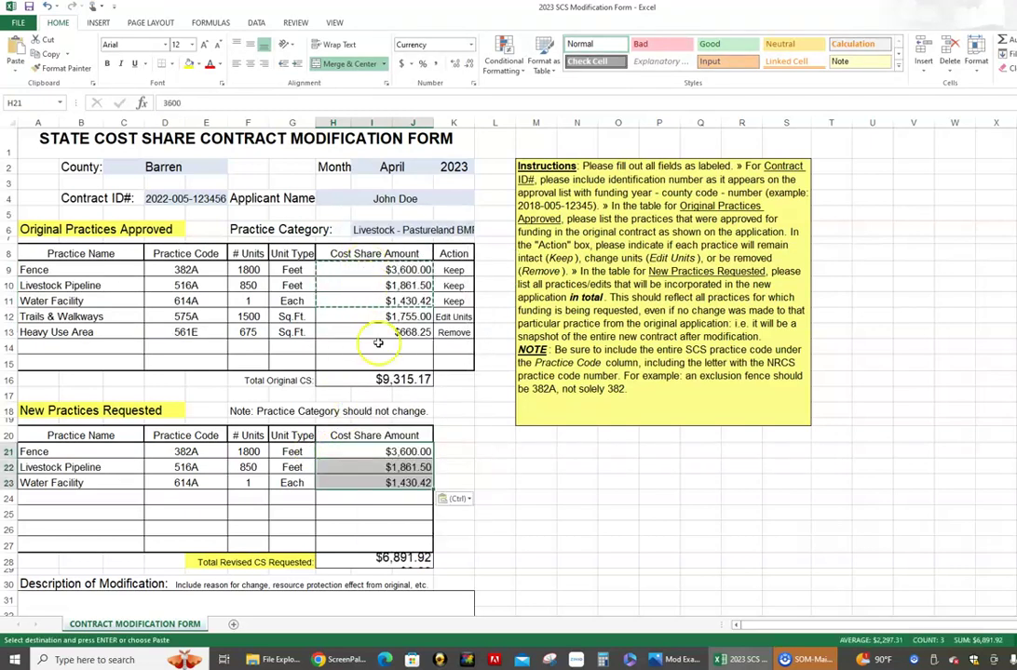
click(199, 500)
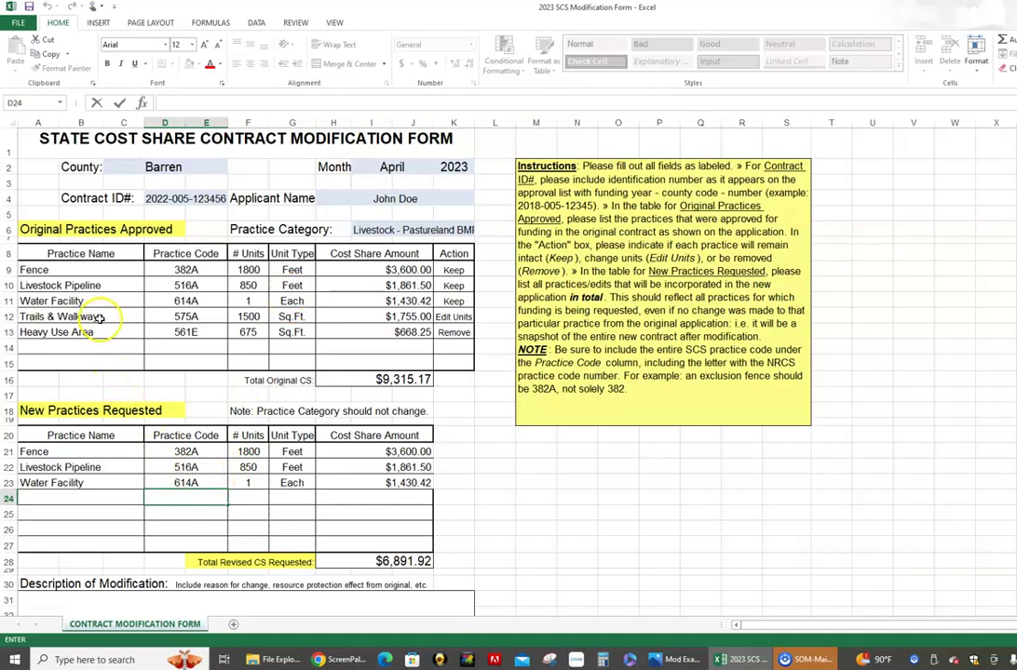
Copy the Trails & Walkways 575A row into row 24 of New Practices Requested.
drag(99, 317, 245, 316)
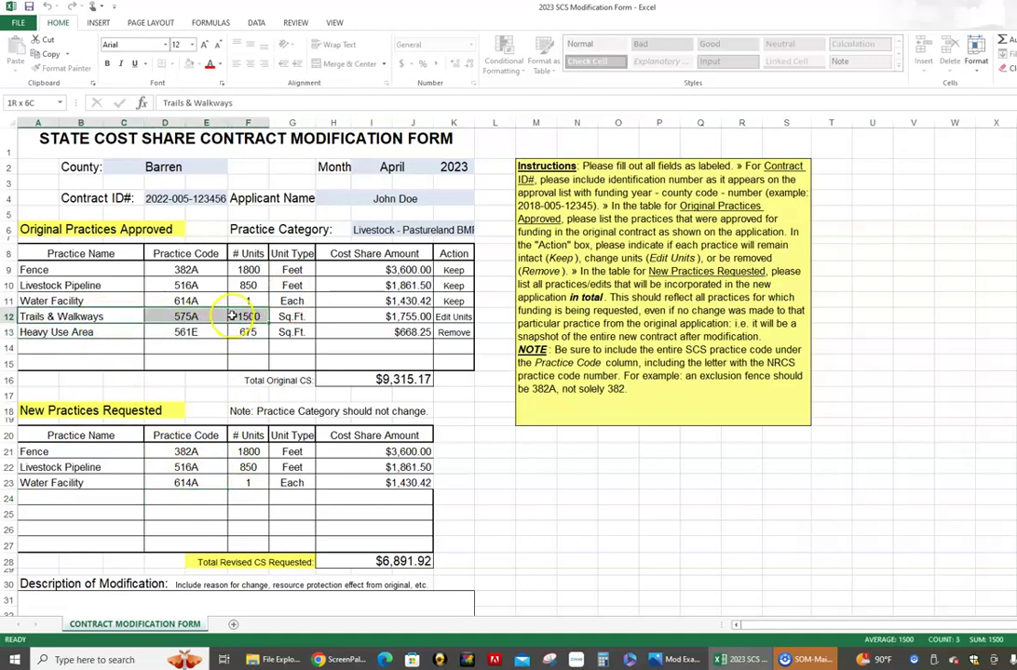
click(115, 317)
drag(115, 317, 292, 317)
right_click(294, 317)
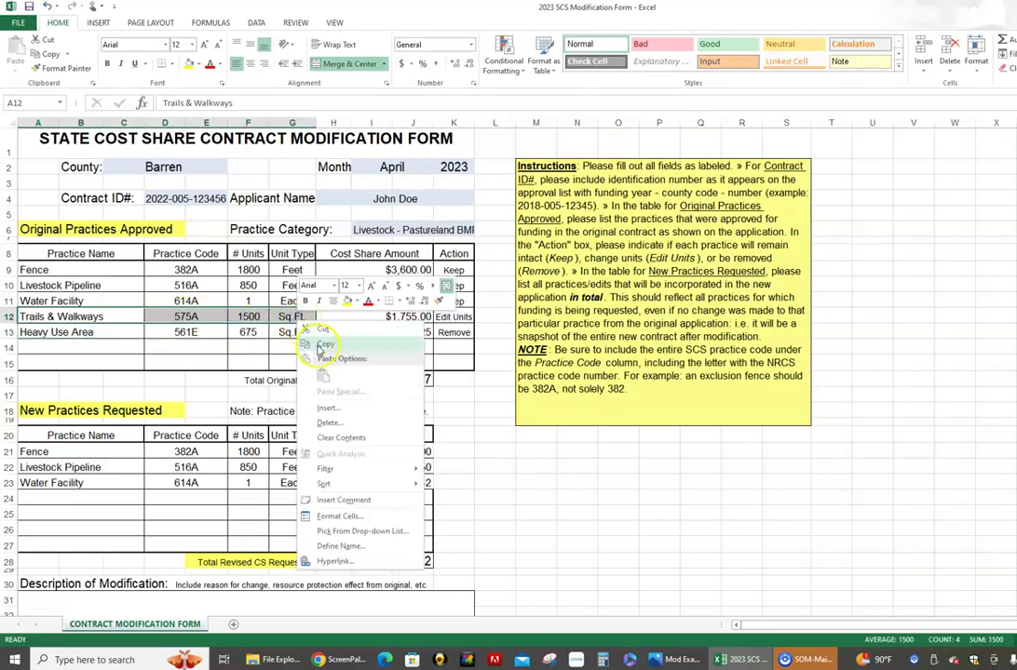
click(300, 343)
click(70, 494)
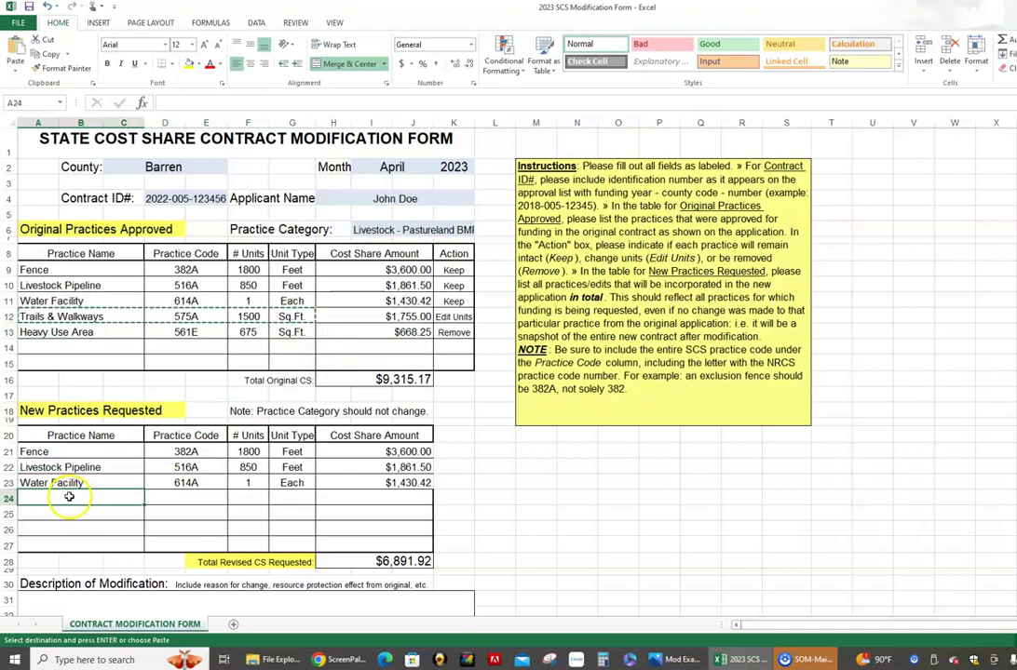
right_click(71, 497)
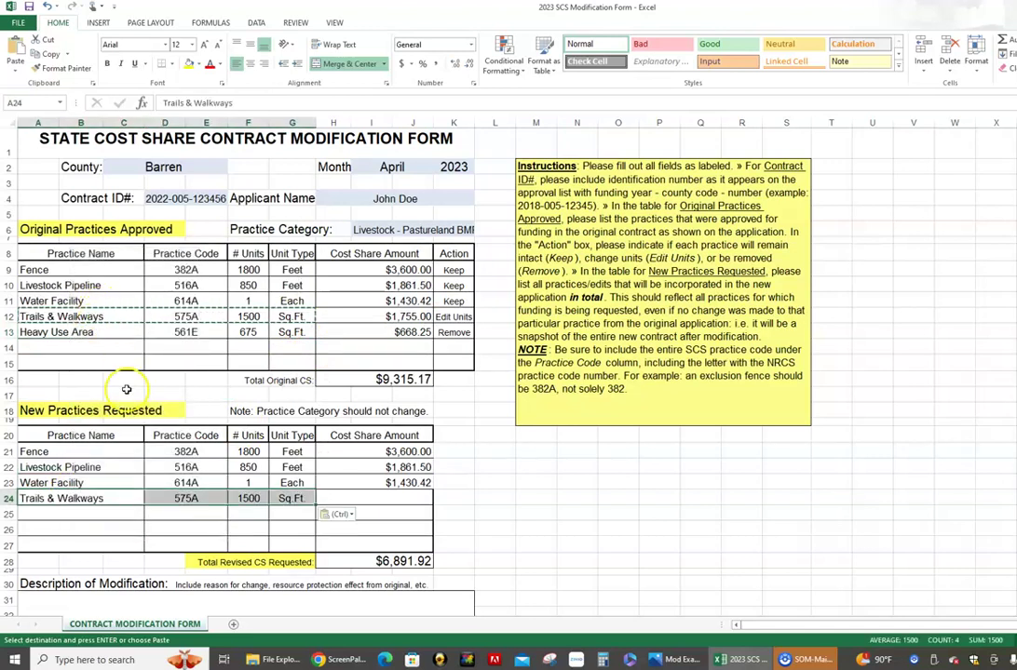
click(249, 501)
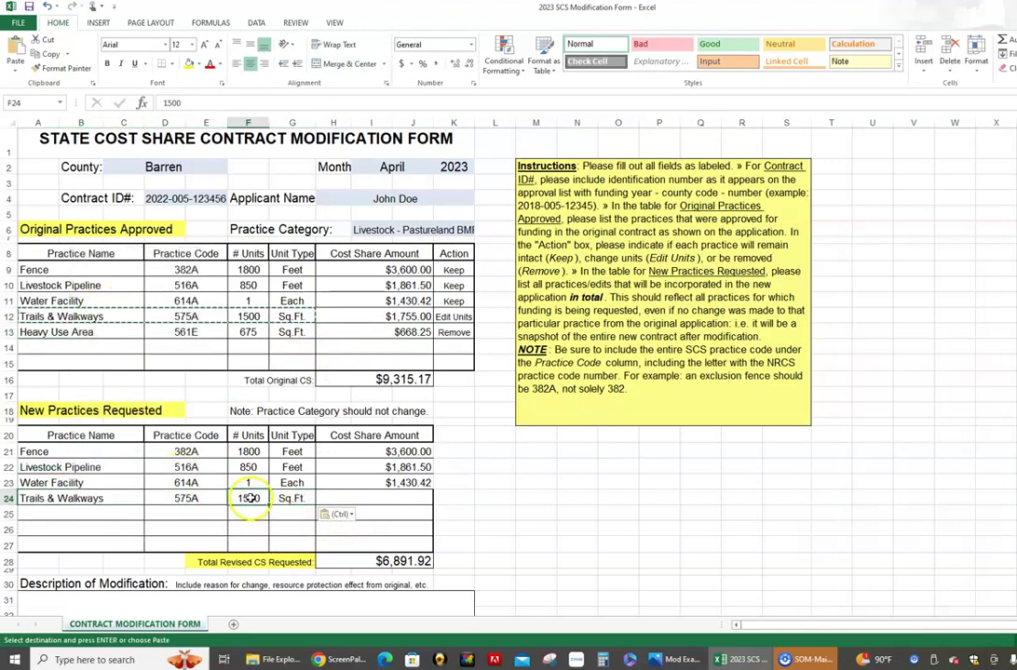
click(252, 348)
key(Escape)
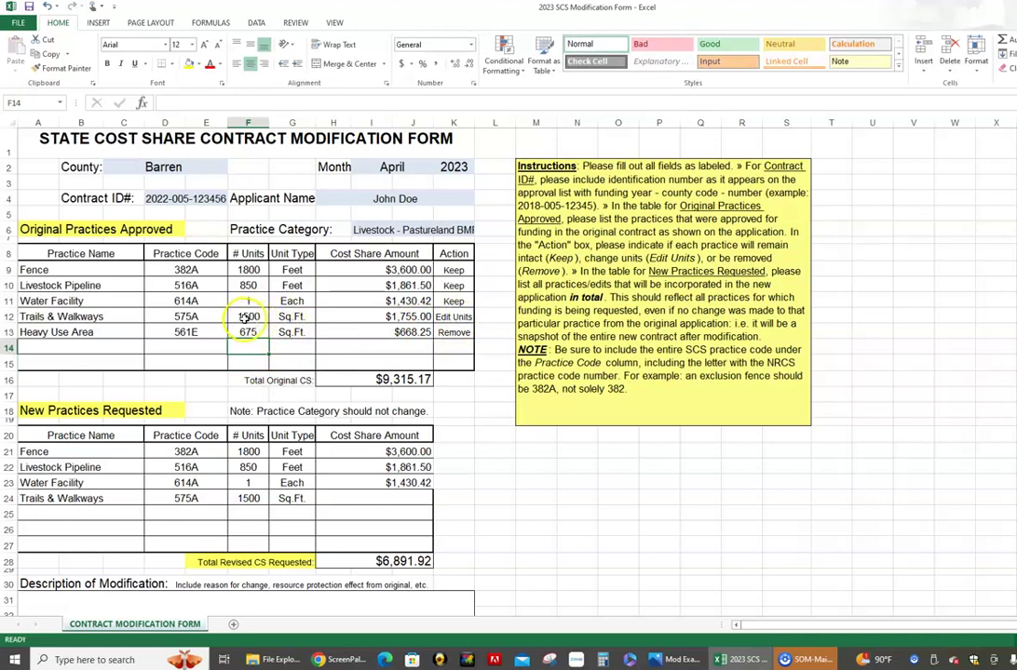
Change Trails & Walkways to 3000 units with a 1200 cost share.
click(247, 501)
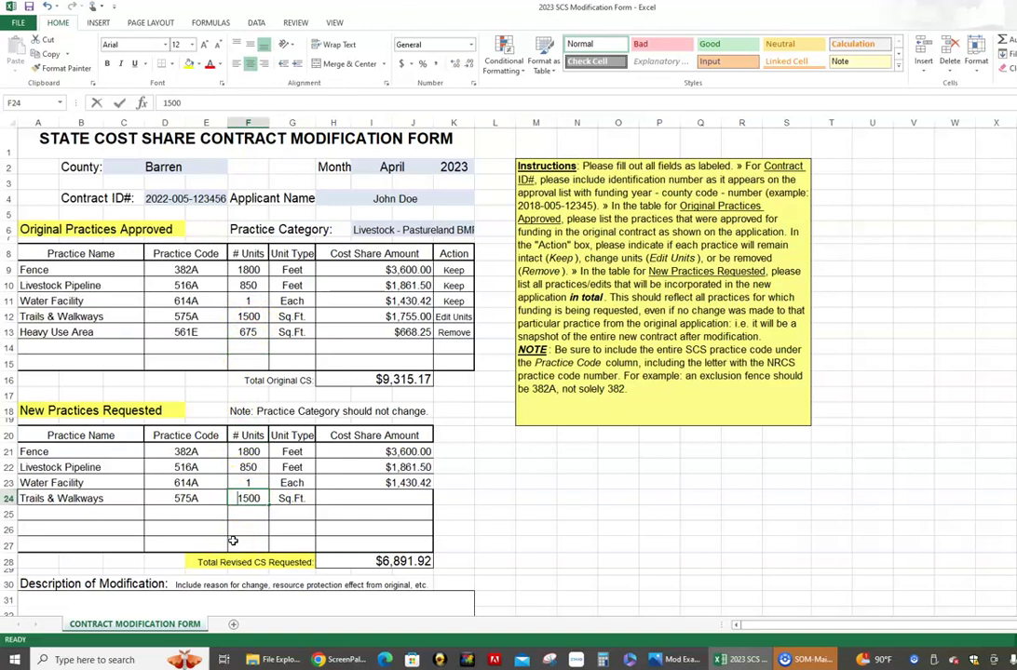
text(3000)
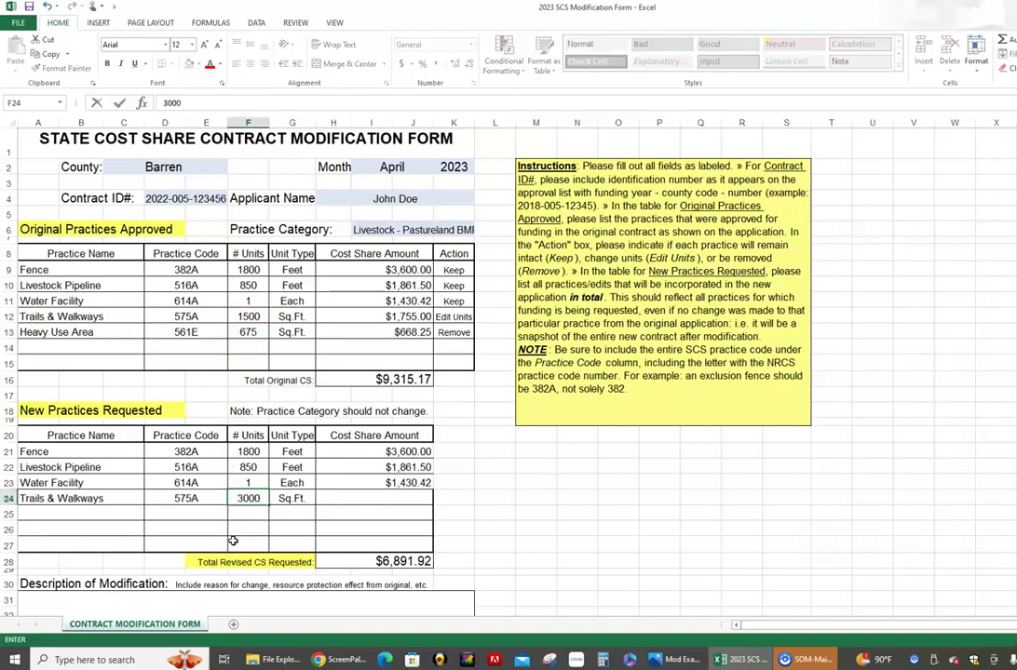
click(354, 527)
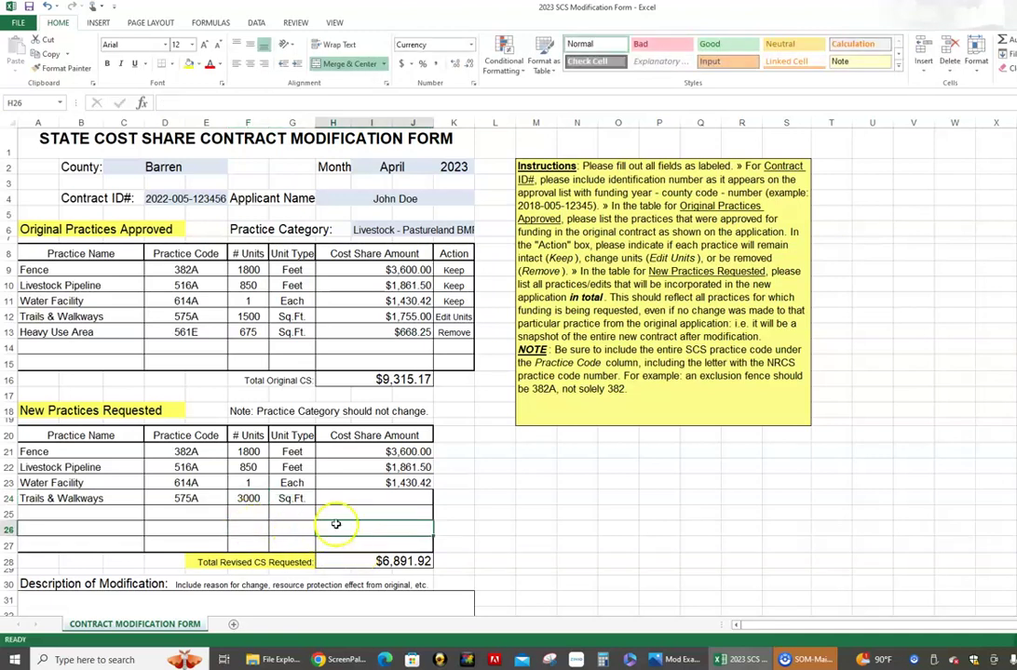
click(389, 500)
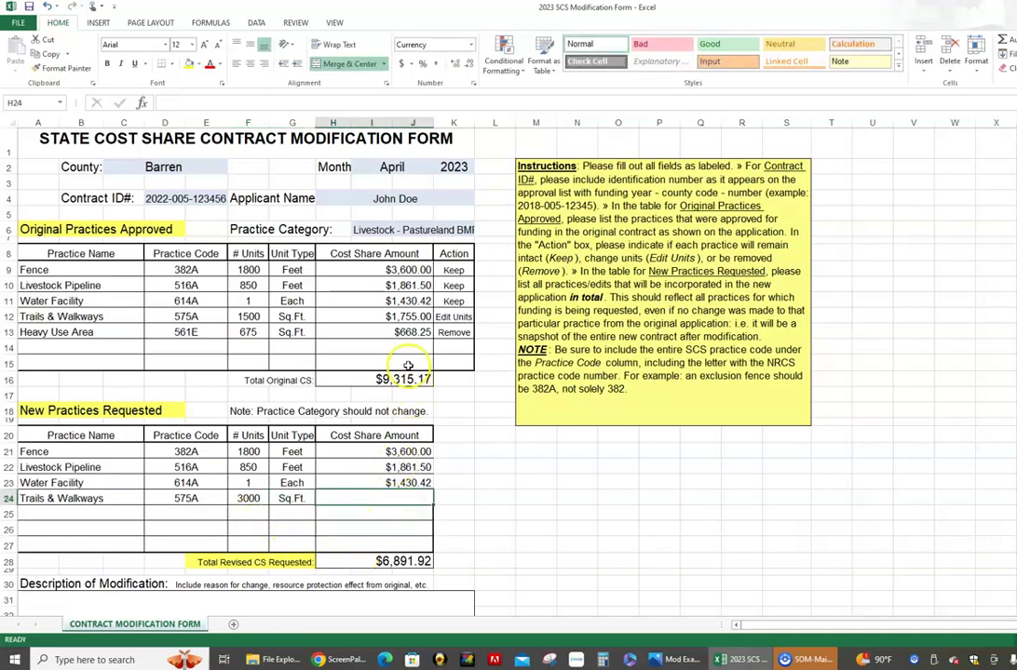
text(1200)
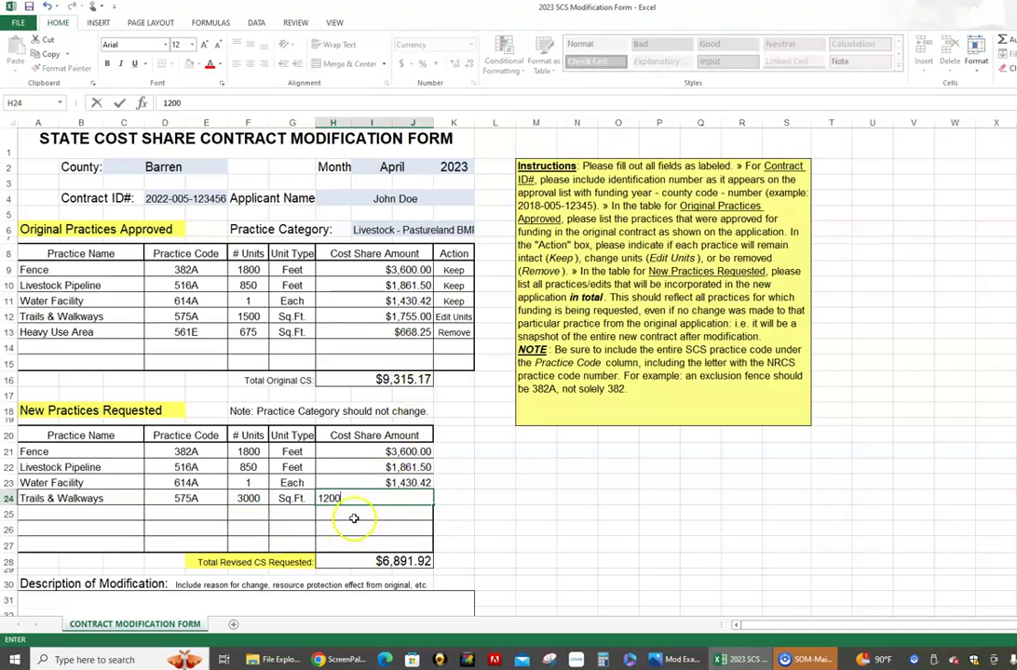
key(Return)
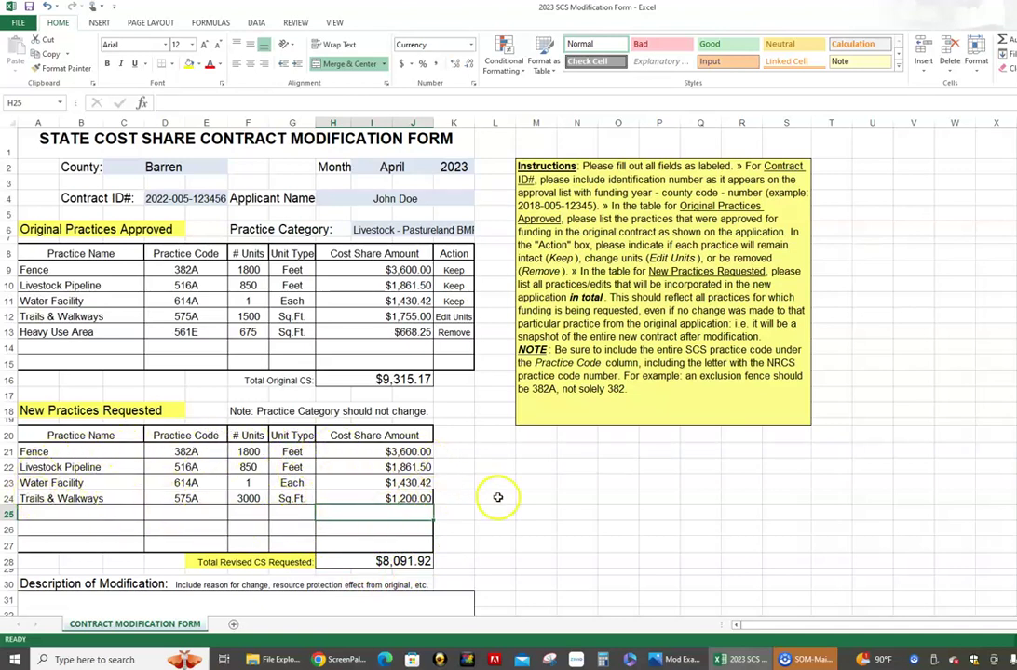
Select the empty Description of Modification cell A31 below the $8,091.92 revised total.
scroll(498, 500, down, 1)
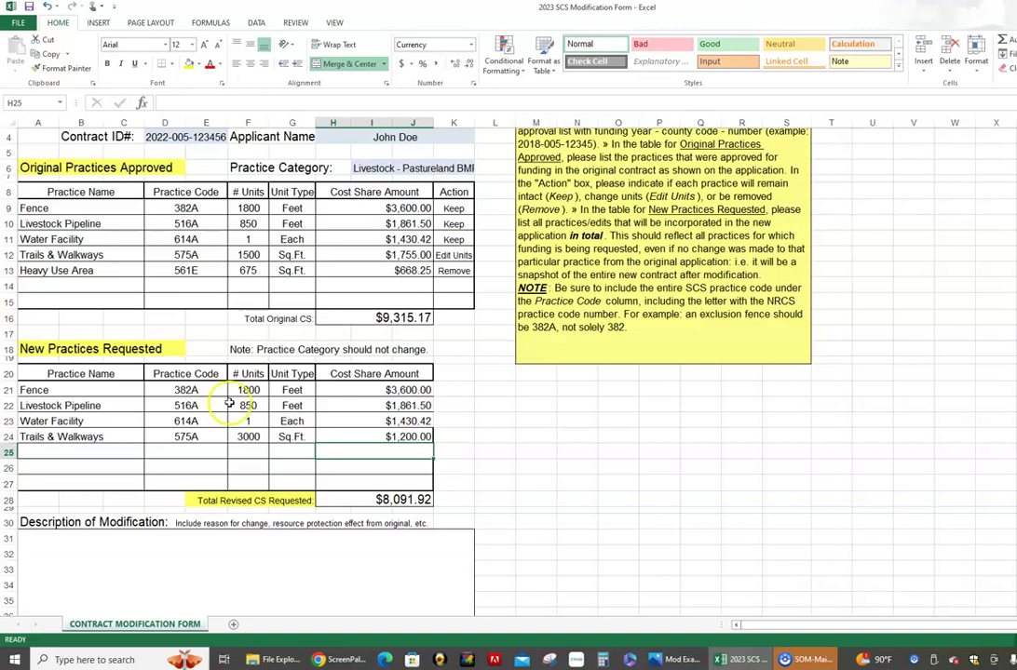
scroll(244, 396, down, 1)
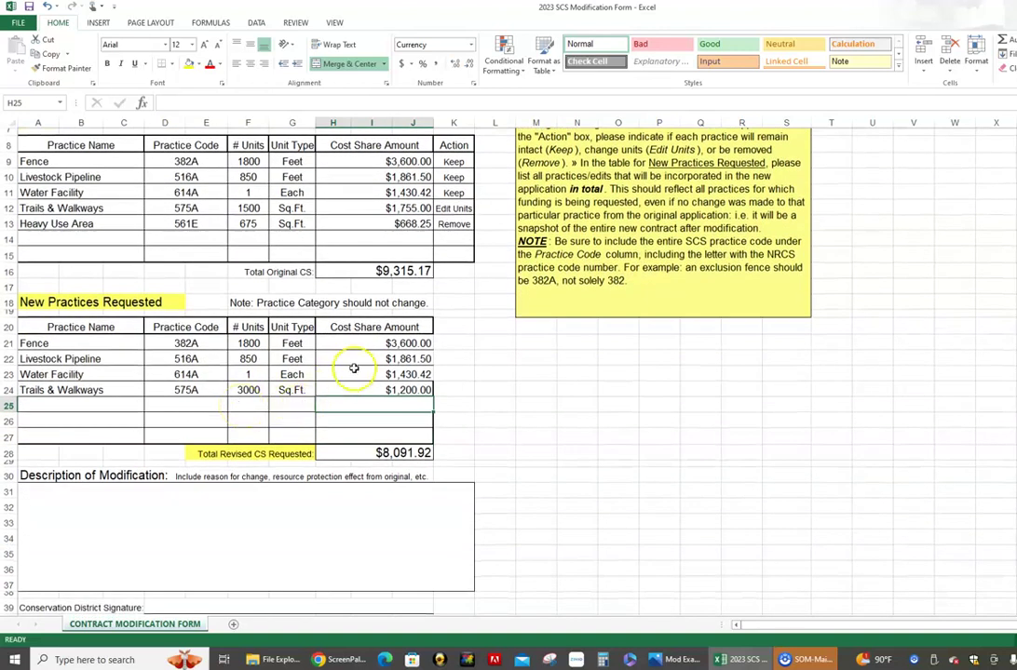
scroll(353, 369, up, 1)
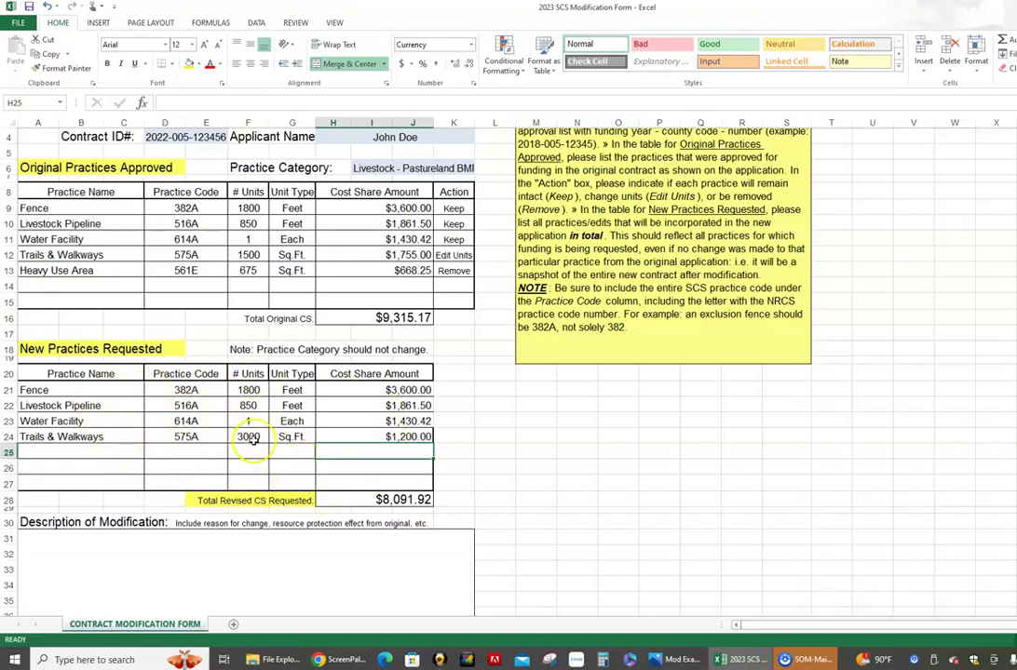
scroll(166, 434, down, 3)
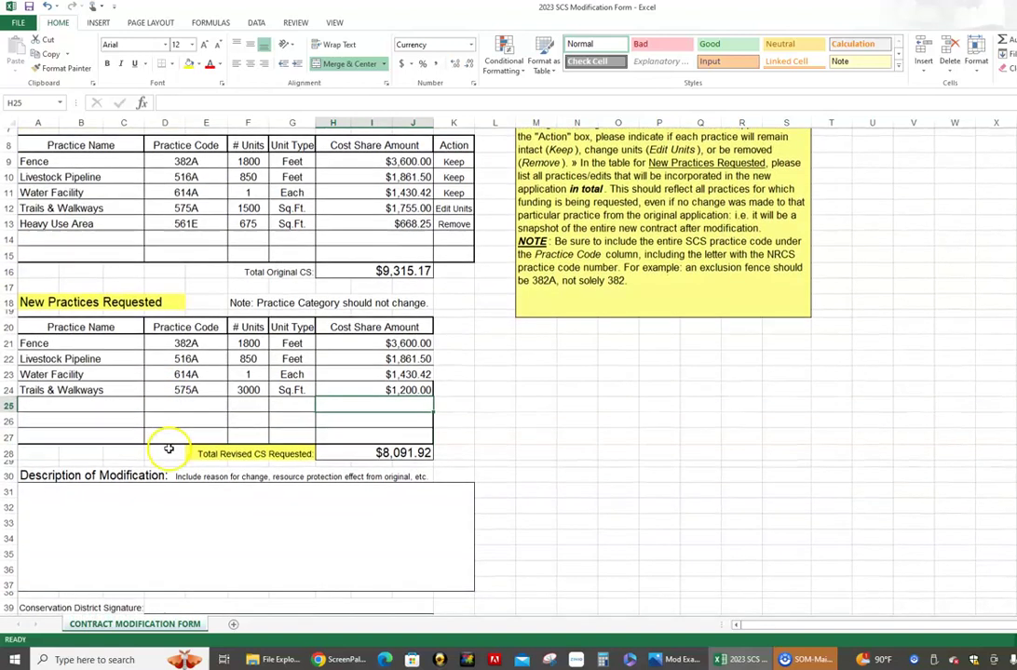
scroll(232, 503, down, 1)
click(71, 363)
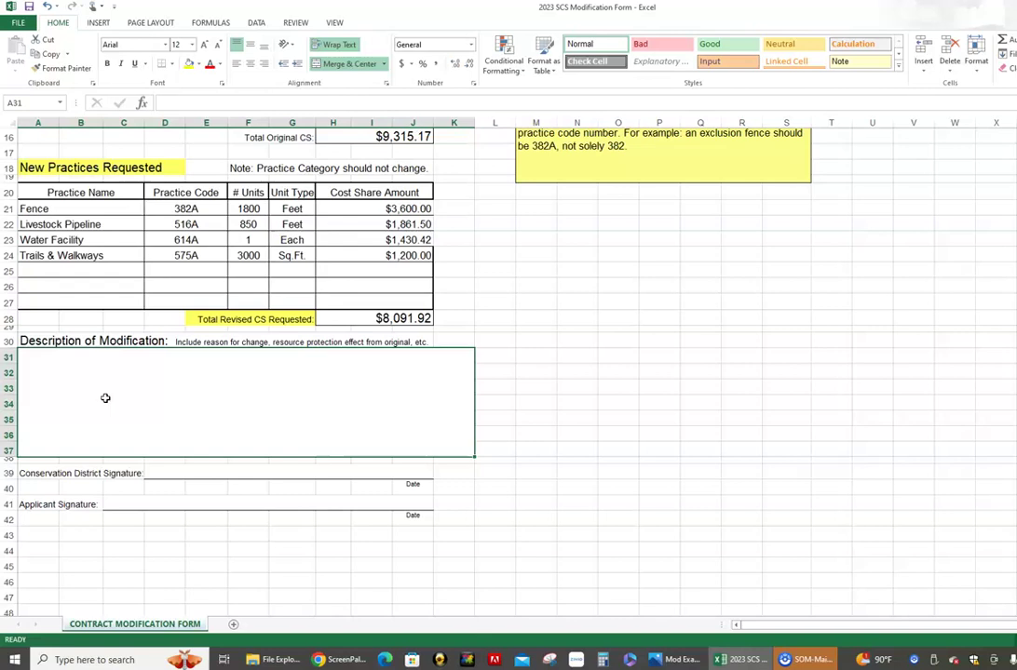
click(102, 387)
click(99, 376)
scroll(270, 420, up, 3)
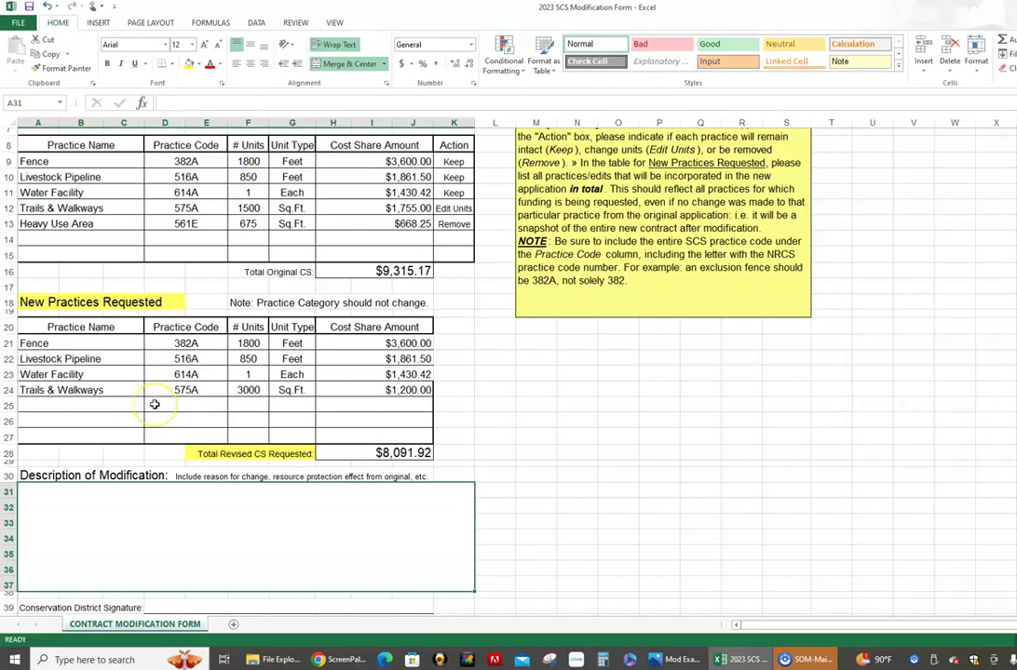
scroll(154, 404, down, 1)
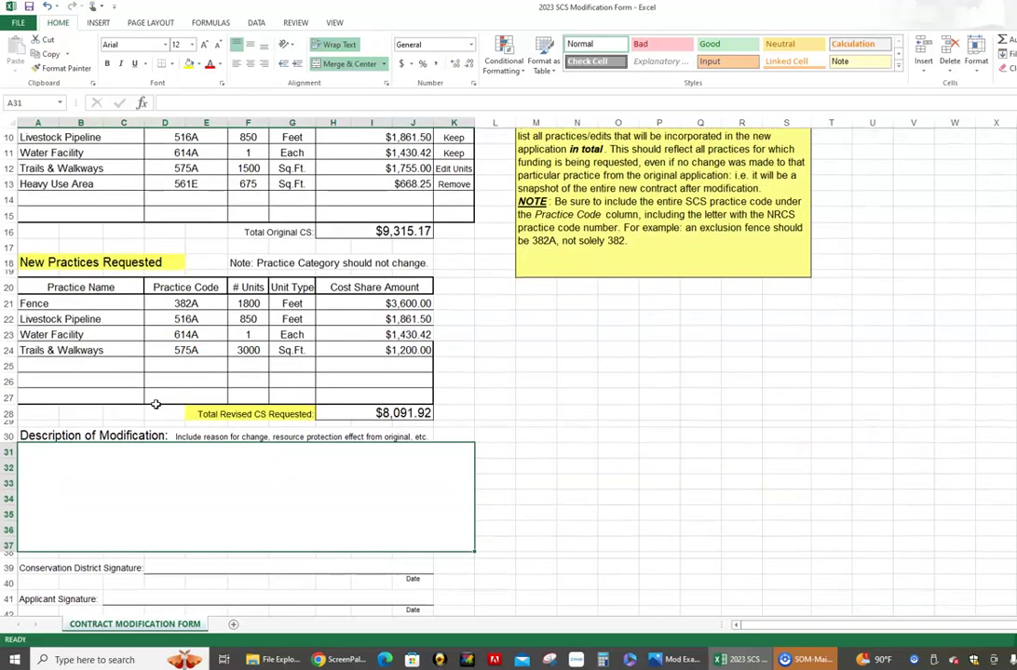
scroll(155, 405, down, 2)
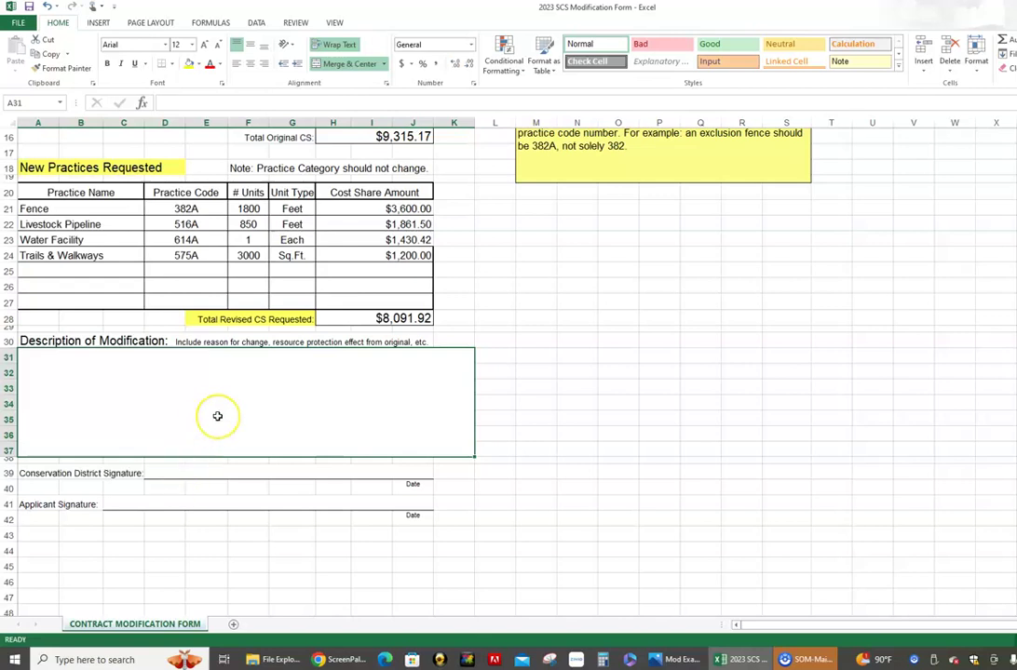
scroll(217, 415, up, 1)
scroll(218, 415, up, 1)
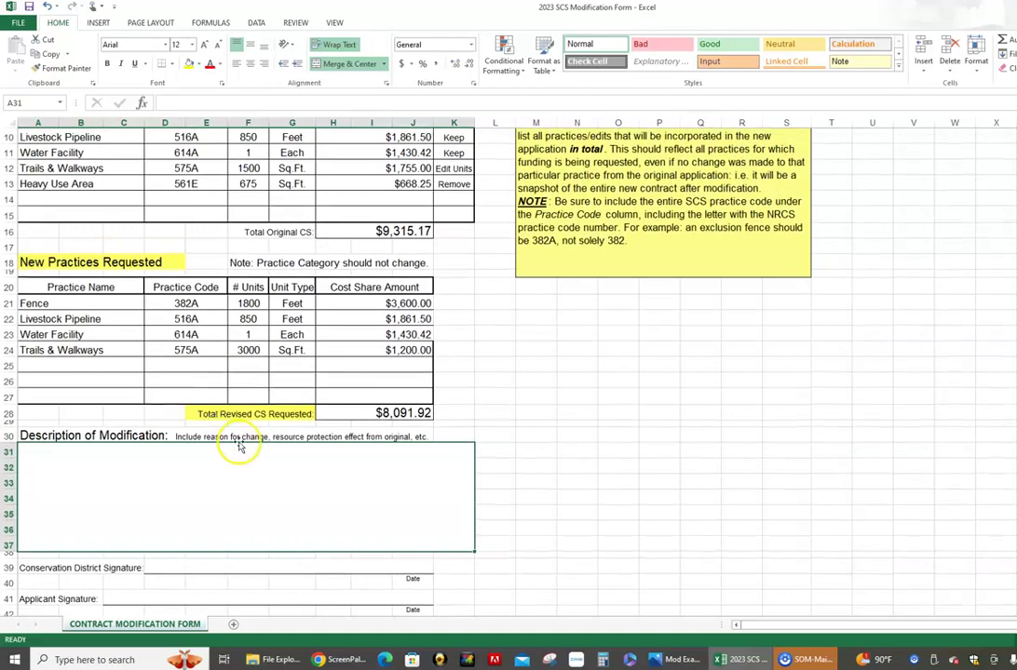
scroll(238, 445, down, 1)
scroll(251, 343, down, 2)
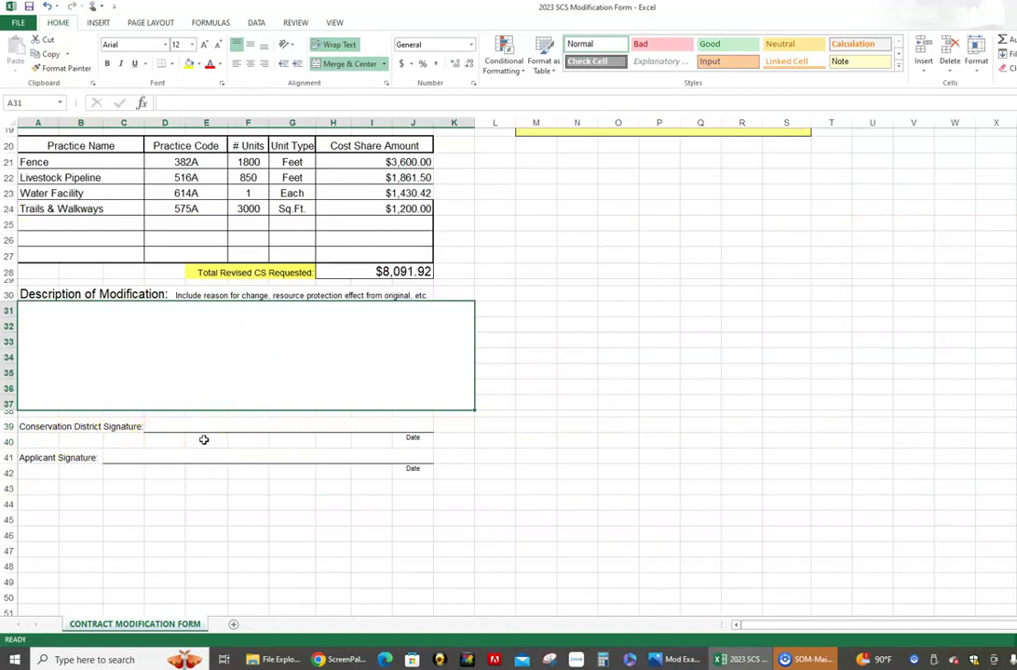
scroll(388, 437, up, 4)
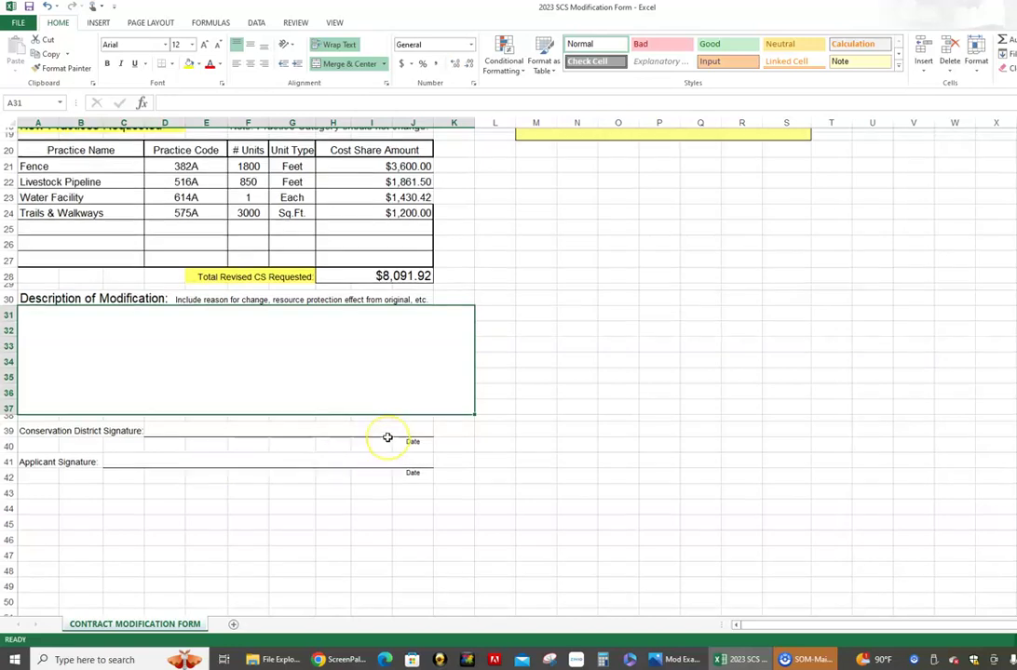
scroll(387, 438, up, 2)
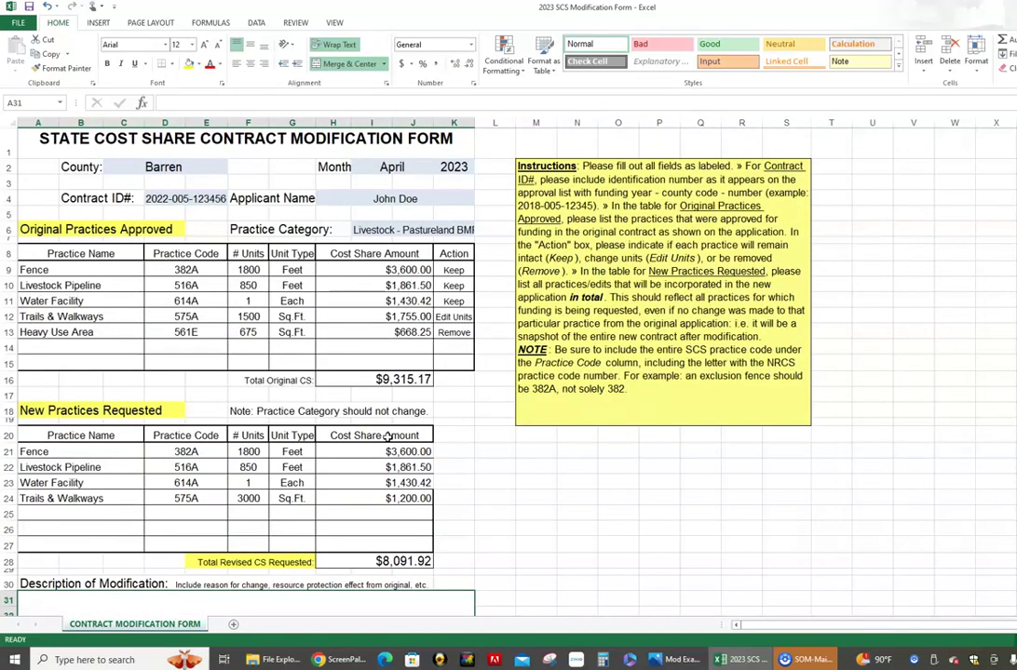